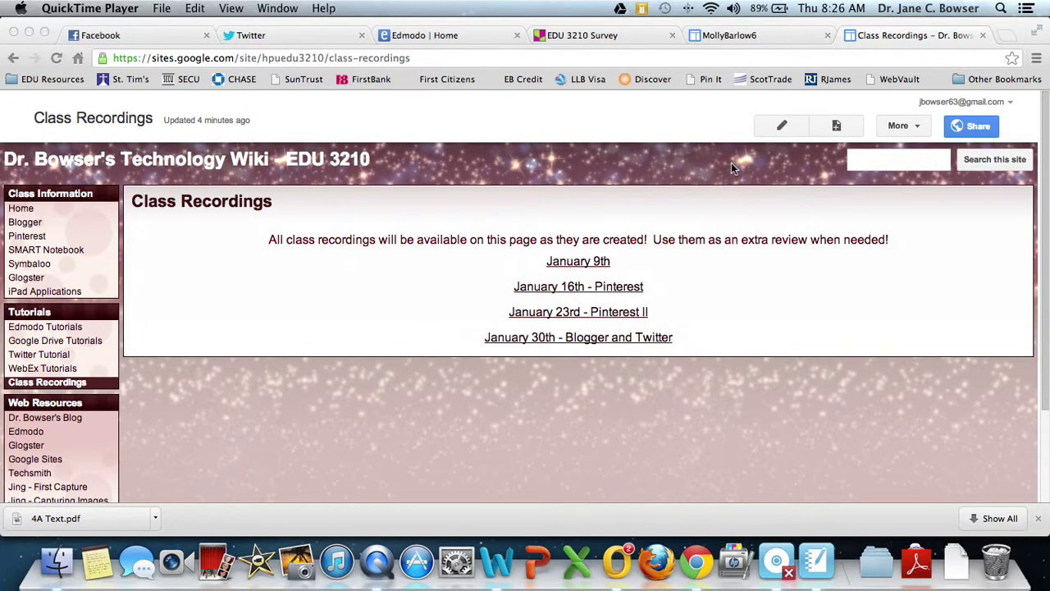
- Create a new page named SMART Notebook Lesson at the top level of the site, using the Web Page template
{"action": "left_click", "coordinate": [837, 133]}
{"action": "left_click", "coordinate": [837, 128]}
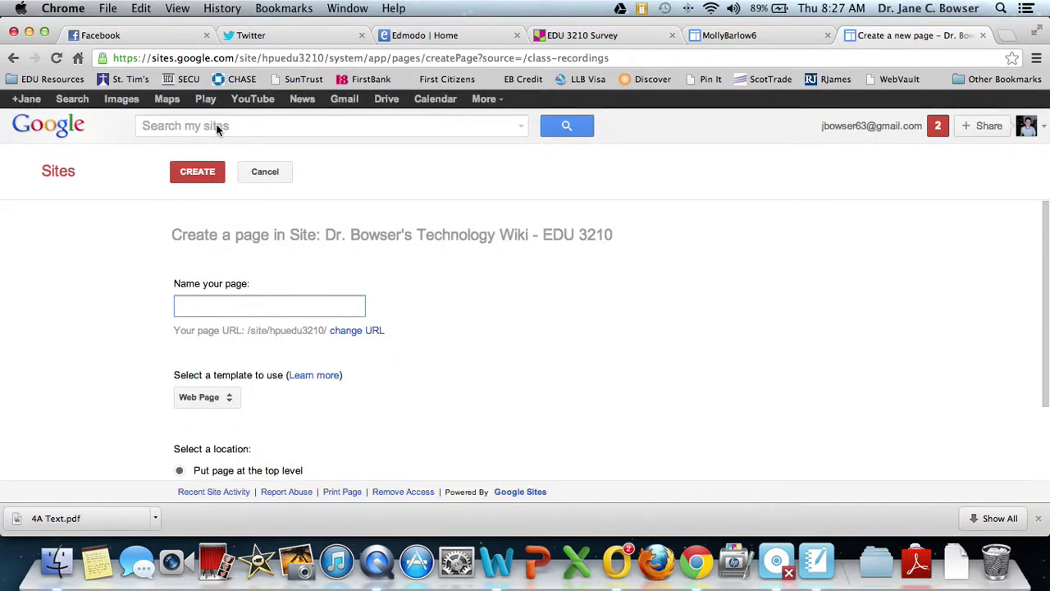
{"action": "left_click_drag", "start_coordinate": [216, 123], "coordinate": [575, 135]}
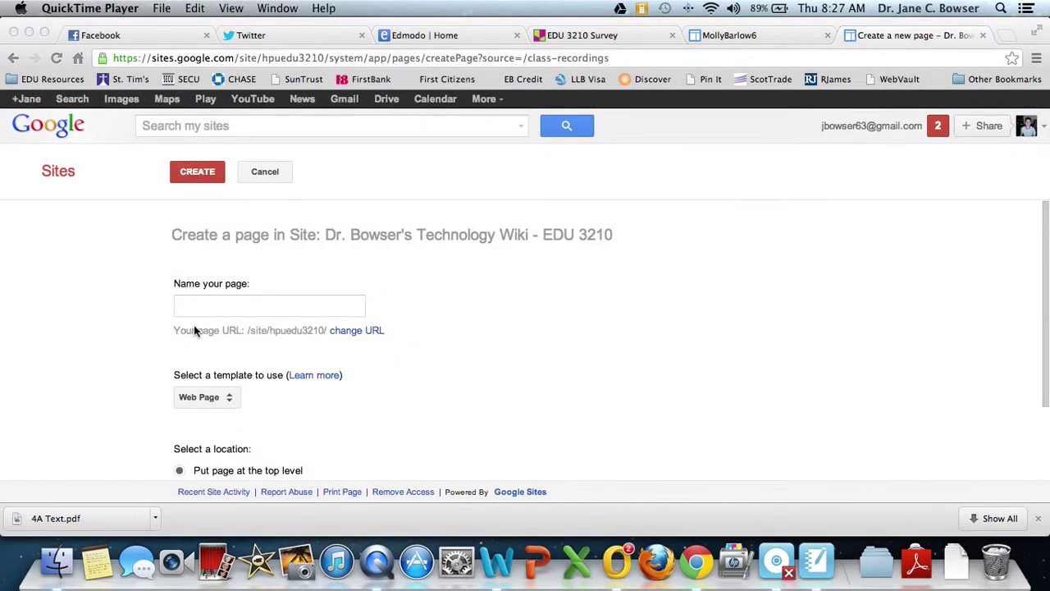
{"action": "left_click", "coordinate": [228, 305]}
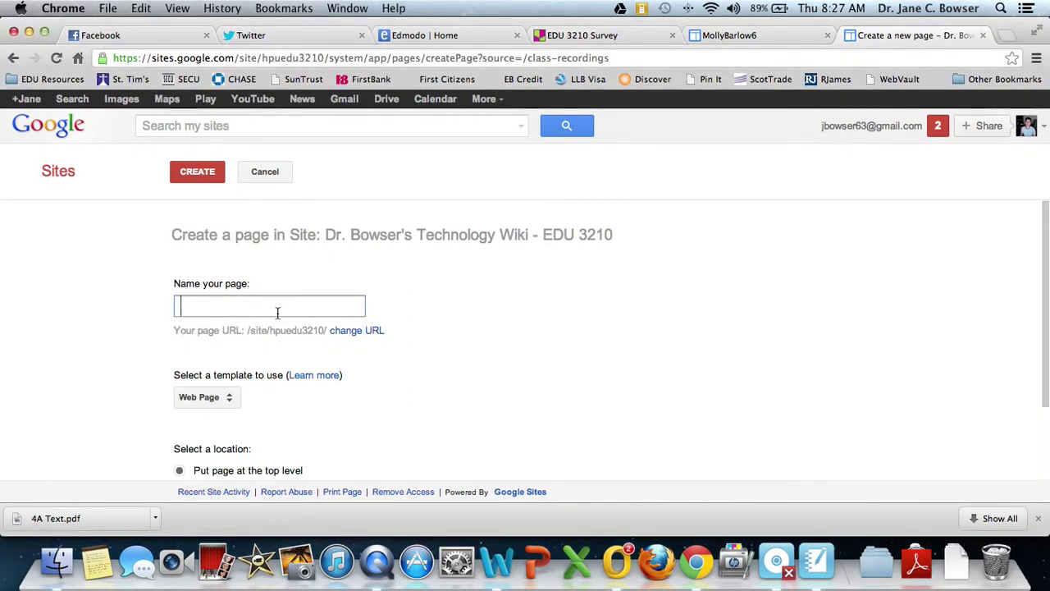
{"action": "type", "text": "SMART "}
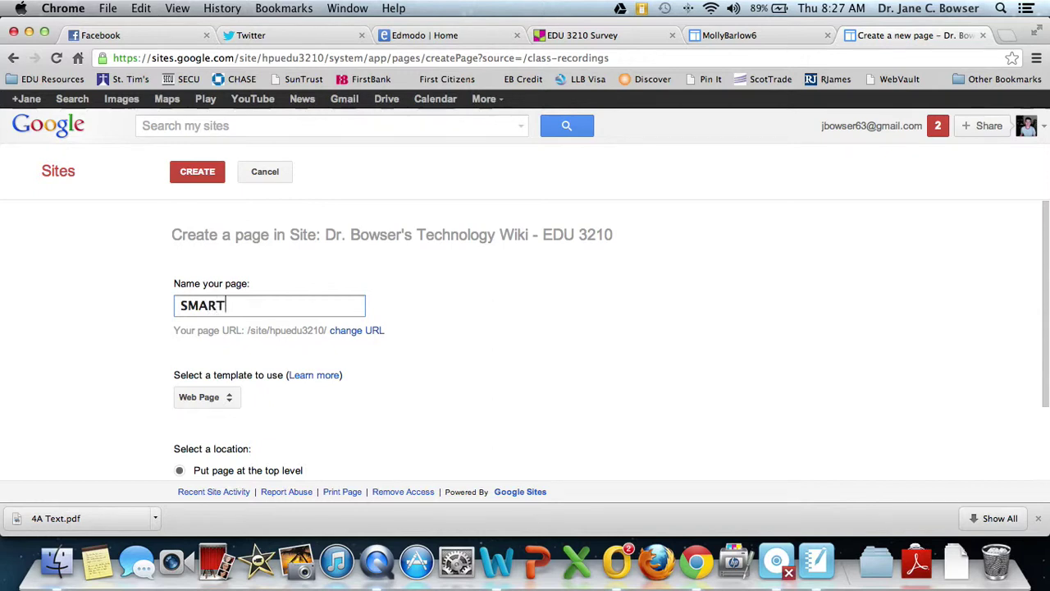
{"action": "type", "text": "Note"}
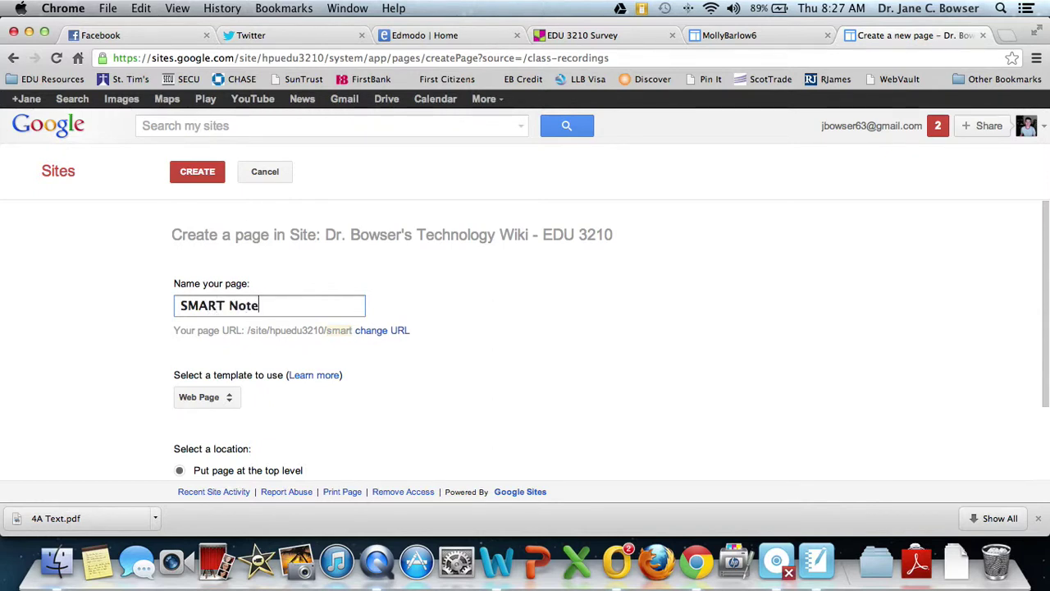
{"action": "type", "text": "book Lesson"}
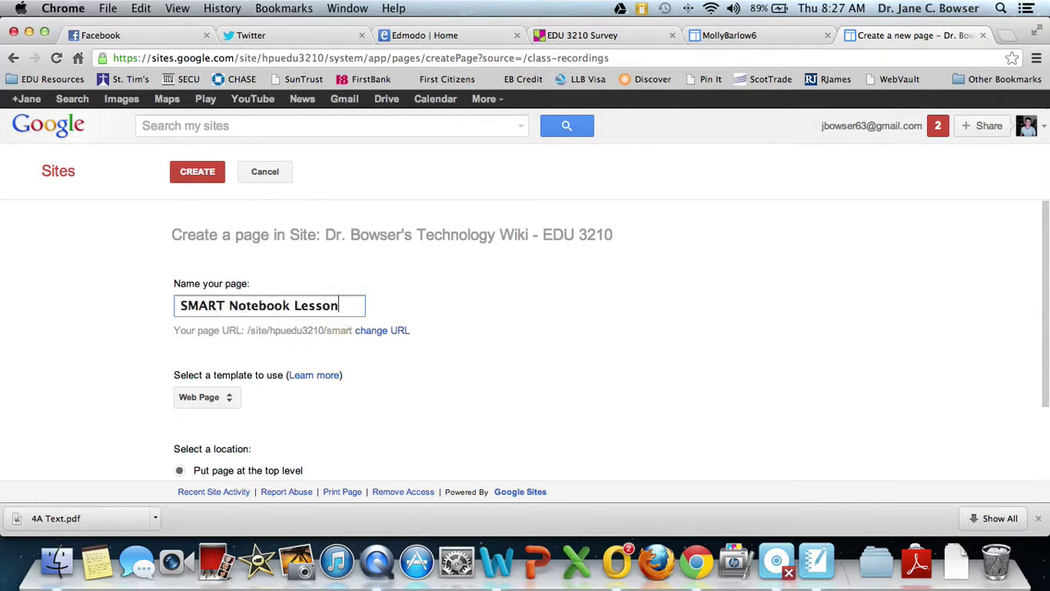
{"action": "scroll", "coordinate": [525, 340], "scroll_direction": "down", "scroll_amount": 2}
{"action": "scroll", "coordinate": [153, 300], "scroll_direction": "up", "scroll_amount": 2}
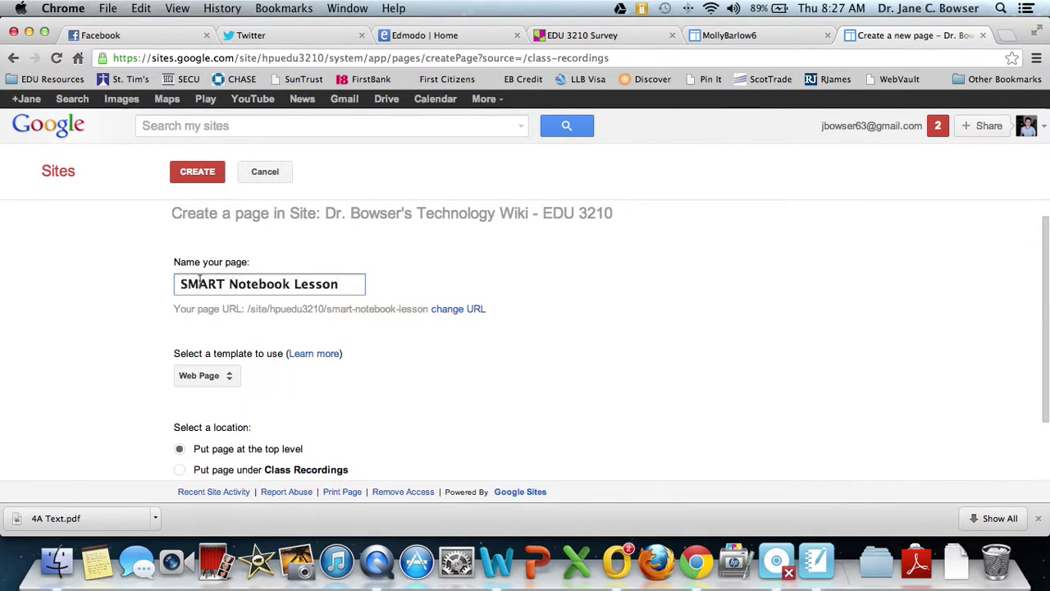
{"action": "left_click", "coordinate": [200, 176]}
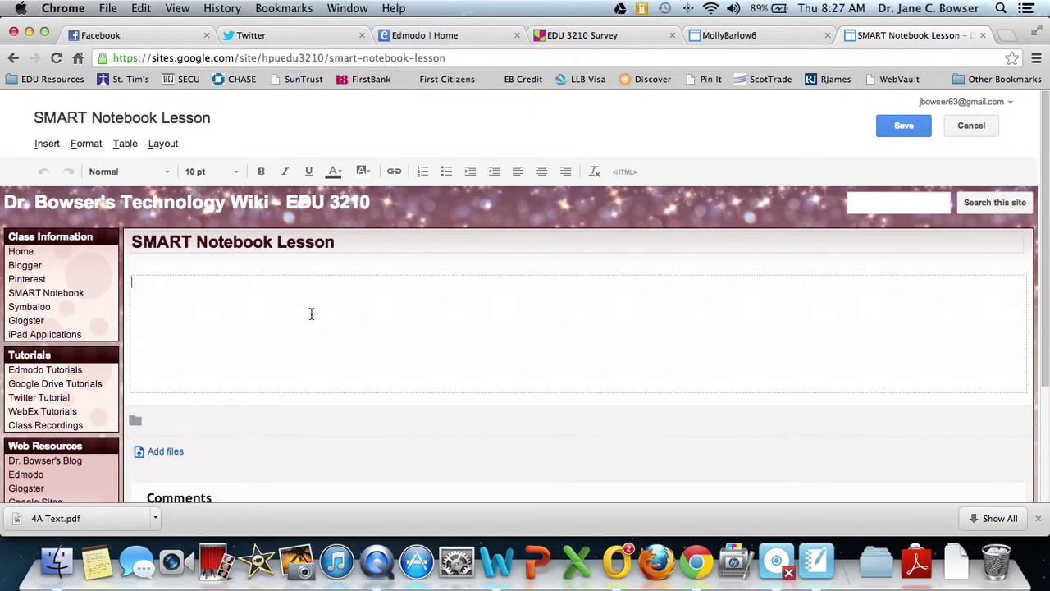
- Save the blank SMART Notebook Lesson page and leave edit mode
{"action": "left_click", "coordinate": [651, 91]}
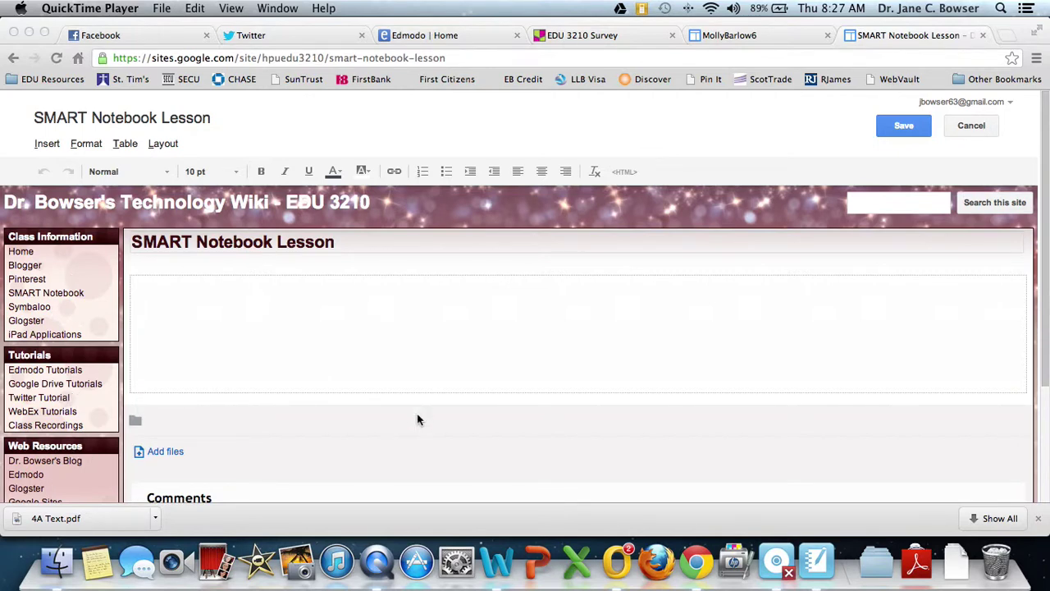
{"action": "left_click", "coordinate": [903, 129]}
{"action": "left_click", "coordinate": [903, 129]}
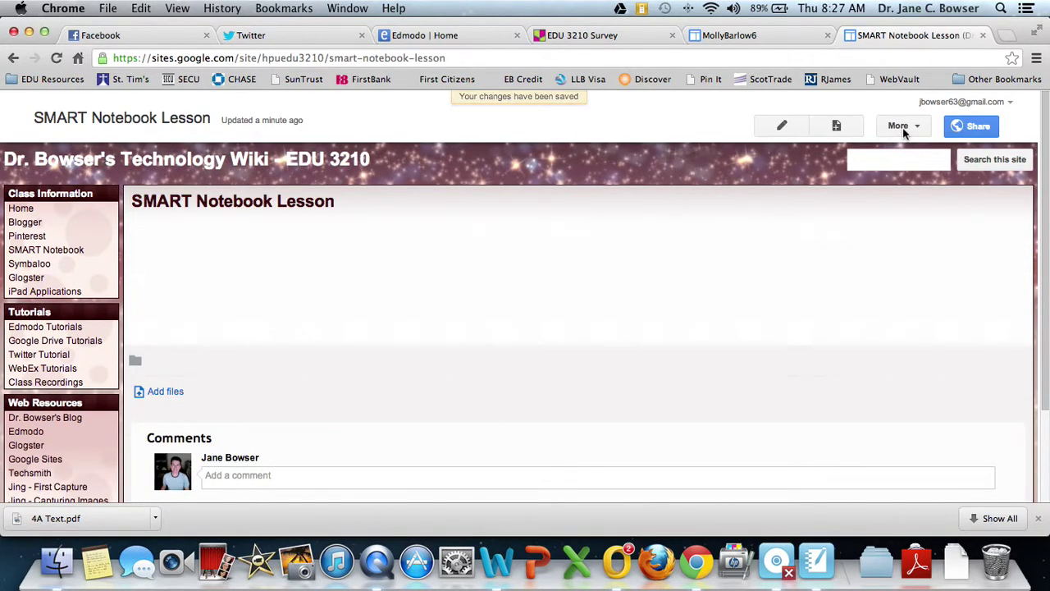
- Review the page settings of SMART Notebook Lesson, including its sidebar options, and cancel without changing anything
{"action": "left_click", "coordinate": [903, 128]}
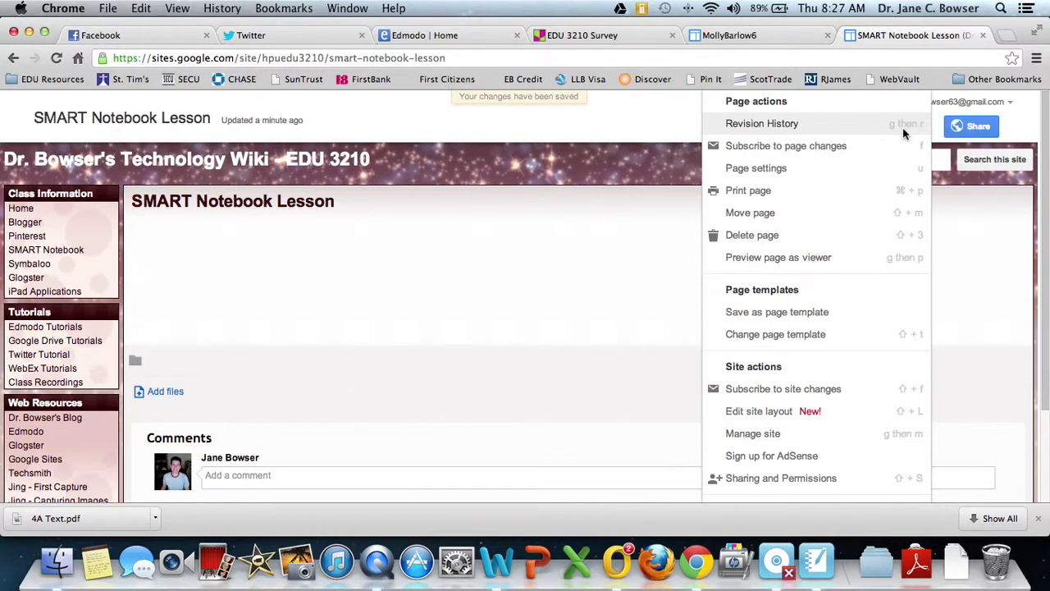
{"action": "left_click", "coordinate": [751, 174]}
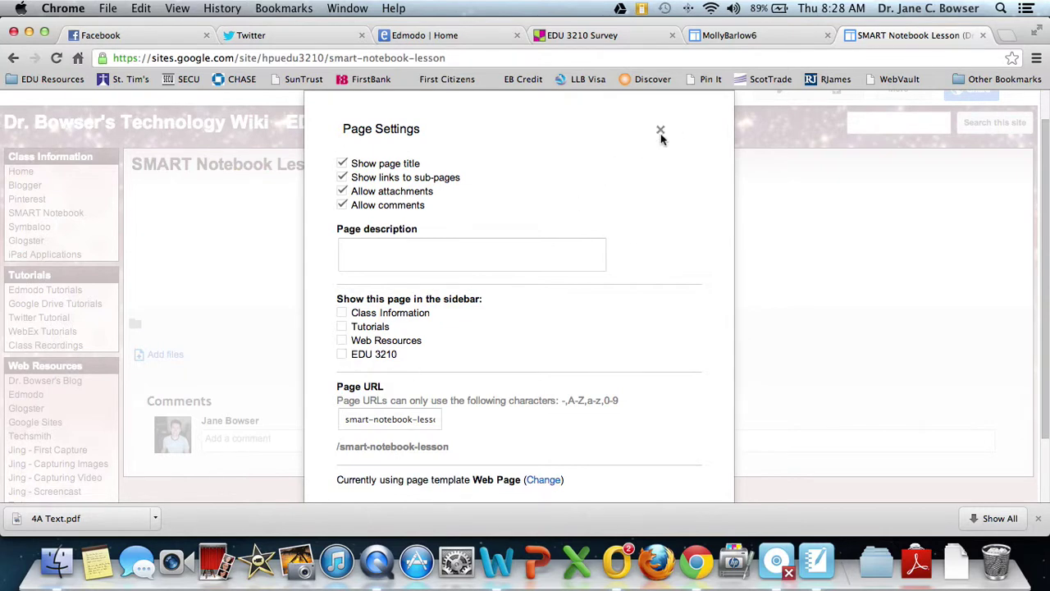
{"action": "scroll", "coordinate": [622, 227], "scroll_direction": "down", "scroll_amount": 3}
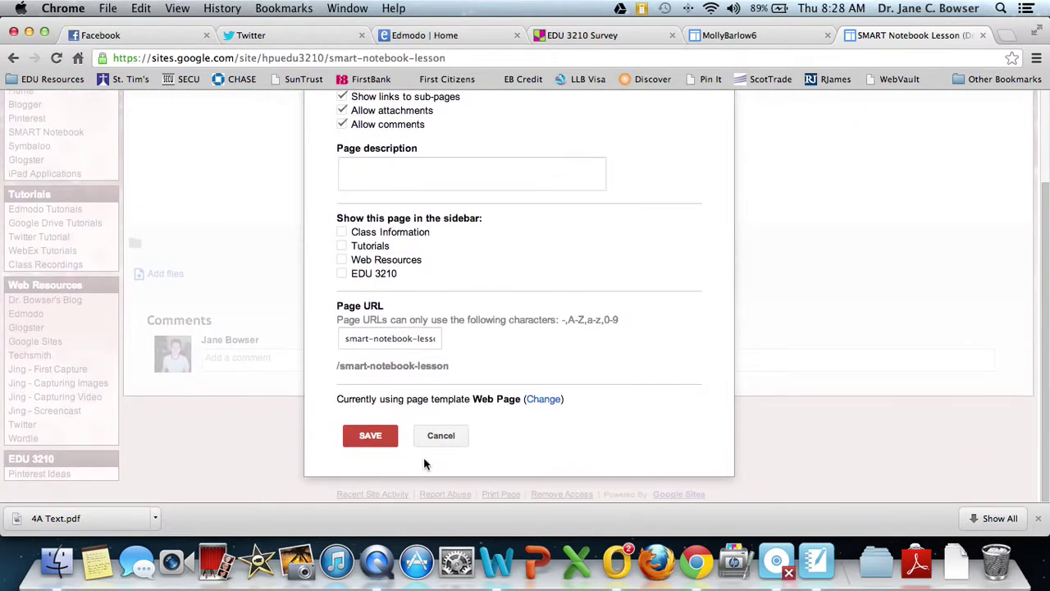
{"action": "left_click", "coordinate": [441, 432]}
{"action": "scroll", "coordinate": [595, 251], "scroll_direction": "up", "scroll_amount": 3}
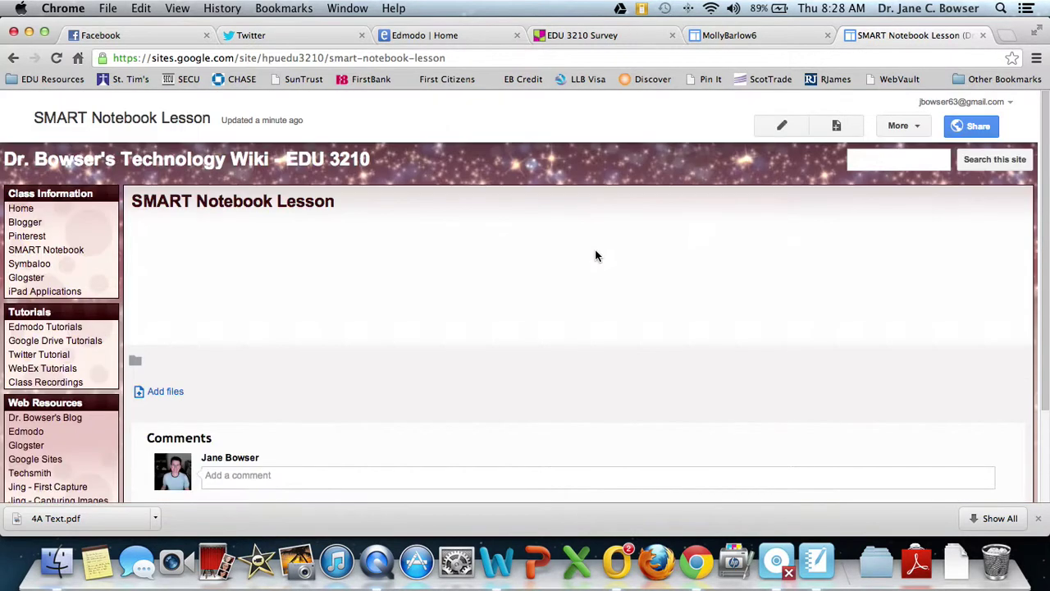
- Open the Pinterest page and look over its assignment content and the site's sidebar sections
{"action": "left_click", "coordinate": [27, 236]}
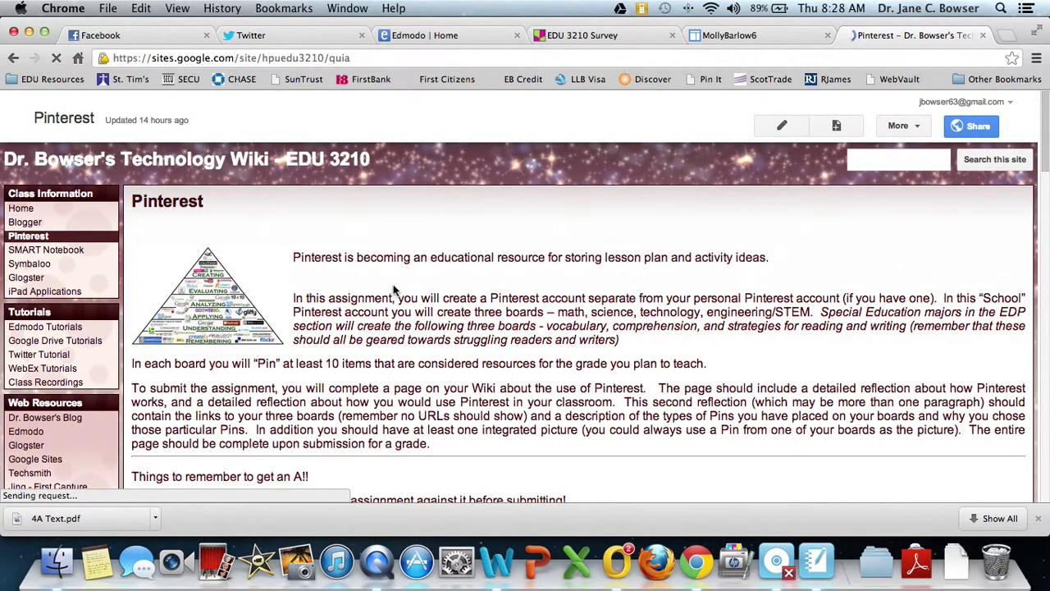
{"action": "scroll", "coordinate": [394, 289], "scroll_direction": "down", "scroll_amount": 2}
{"action": "scroll", "coordinate": [394, 288], "scroll_direction": "down", "scroll_amount": 4}
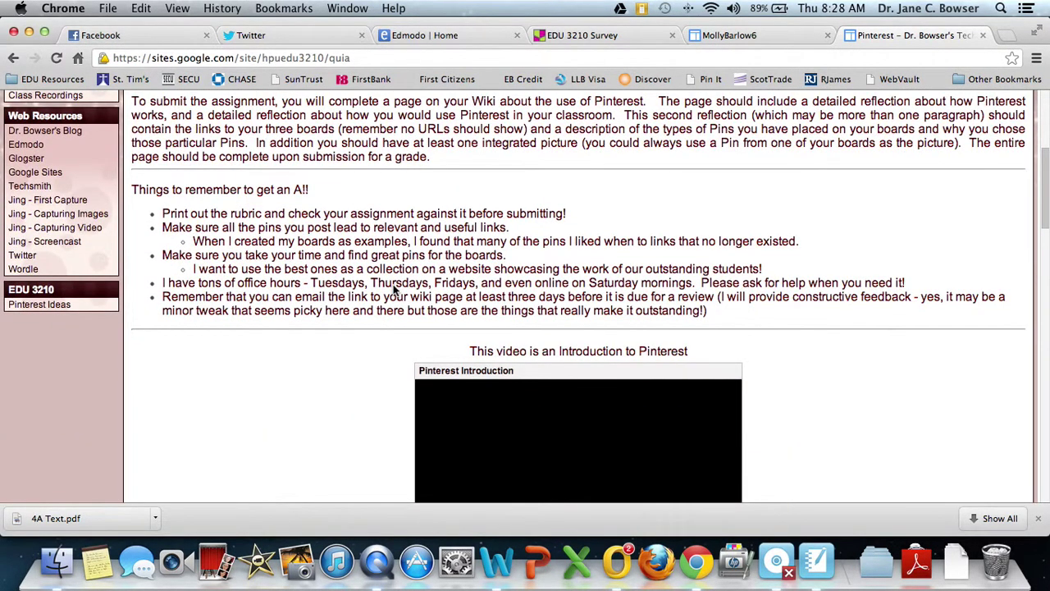
{"action": "scroll", "coordinate": [394, 288], "scroll_direction": "up", "scroll_amount": 6}
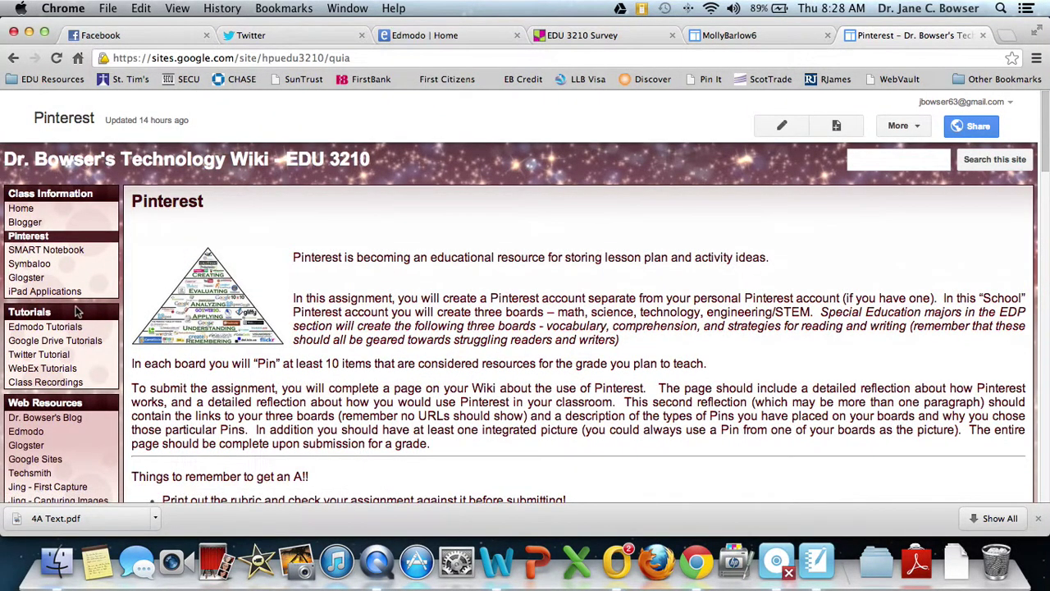
{"action": "scroll", "coordinate": [76, 312], "scroll_direction": "down", "scroll_amount": 1}
{"action": "scroll", "coordinate": [76, 313], "scroll_direction": "down", "scroll_amount": 5}
{"action": "scroll", "coordinate": [77, 313], "scroll_direction": "up", "scroll_amount": 5}
{"action": "scroll", "coordinate": [77, 313], "scroll_direction": "down", "scroll_amount": 2}
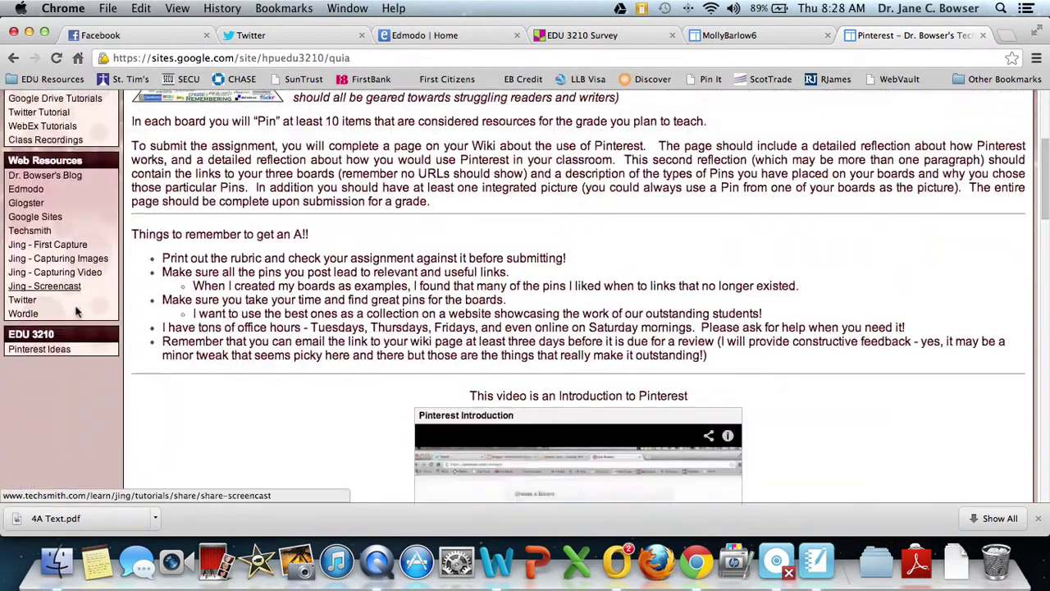
{"action": "scroll", "coordinate": [76, 312], "scroll_direction": "up", "scroll_amount": 3}
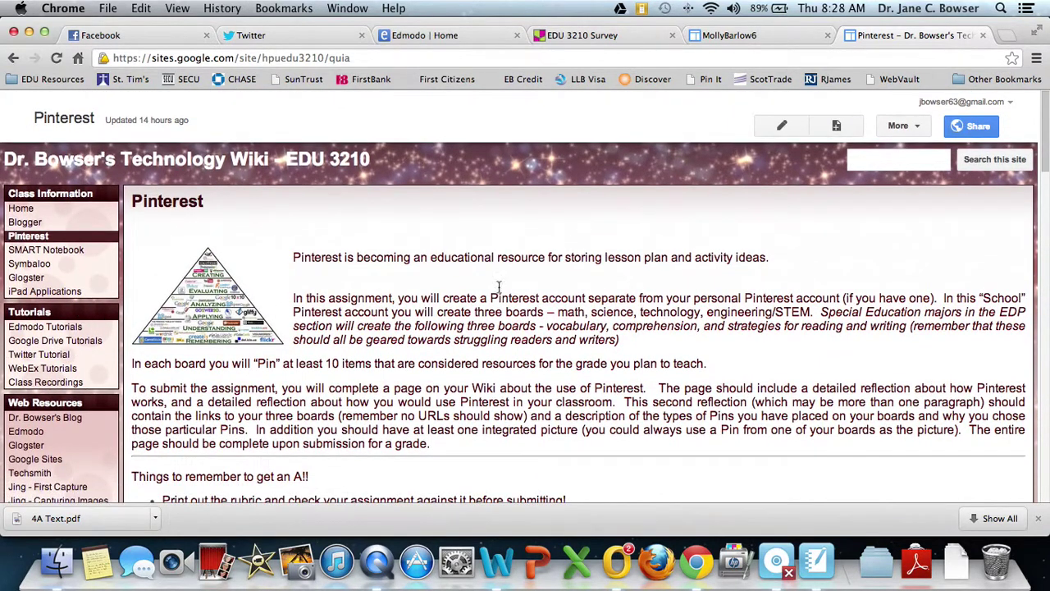
- Find SMART Notebook Lesson in the site management page list and open it
{"action": "left_click", "coordinate": [906, 130]}
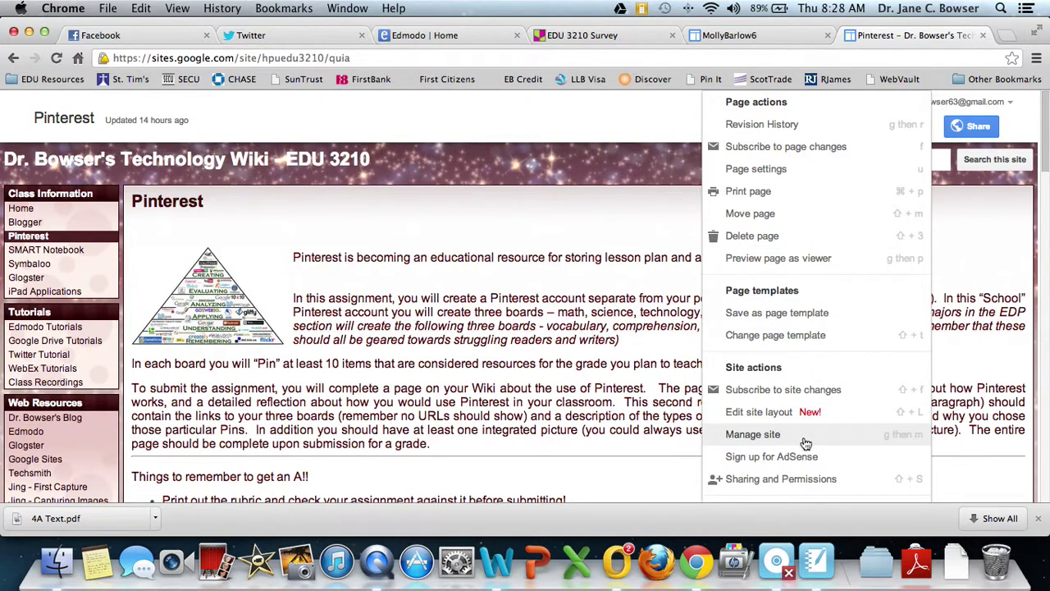
{"action": "left_click", "coordinate": [745, 438]}
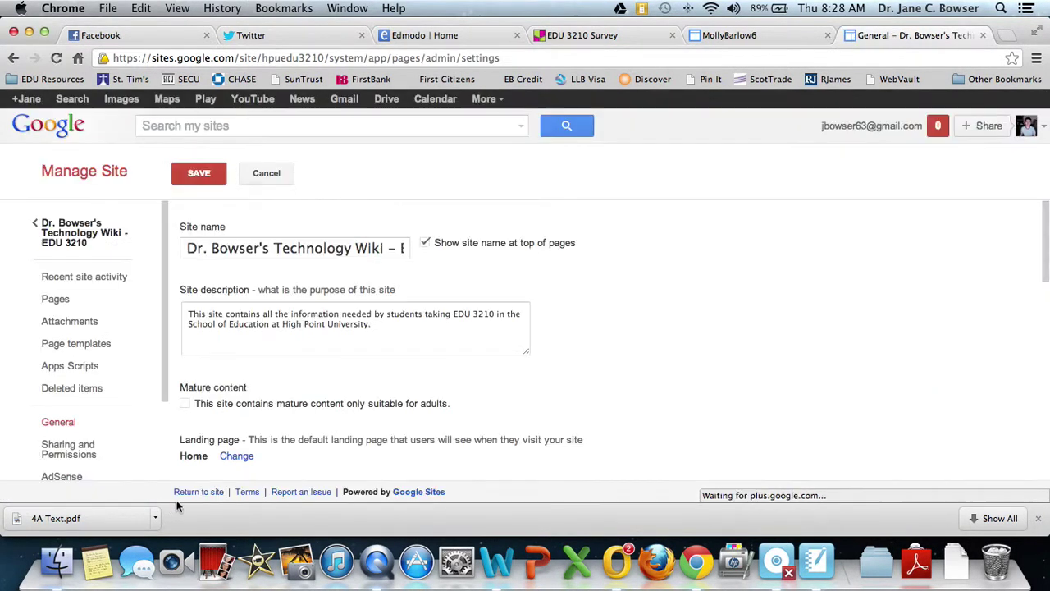
{"action": "left_click", "coordinate": [57, 300]}
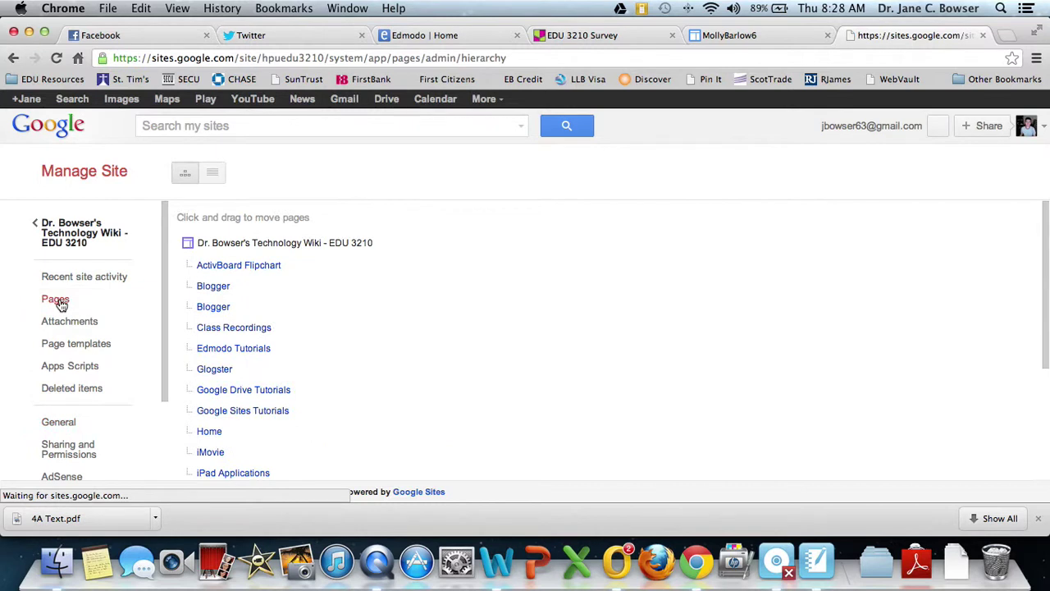
{"action": "scroll", "coordinate": [394, 370], "scroll_direction": "down", "scroll_amount": 5}
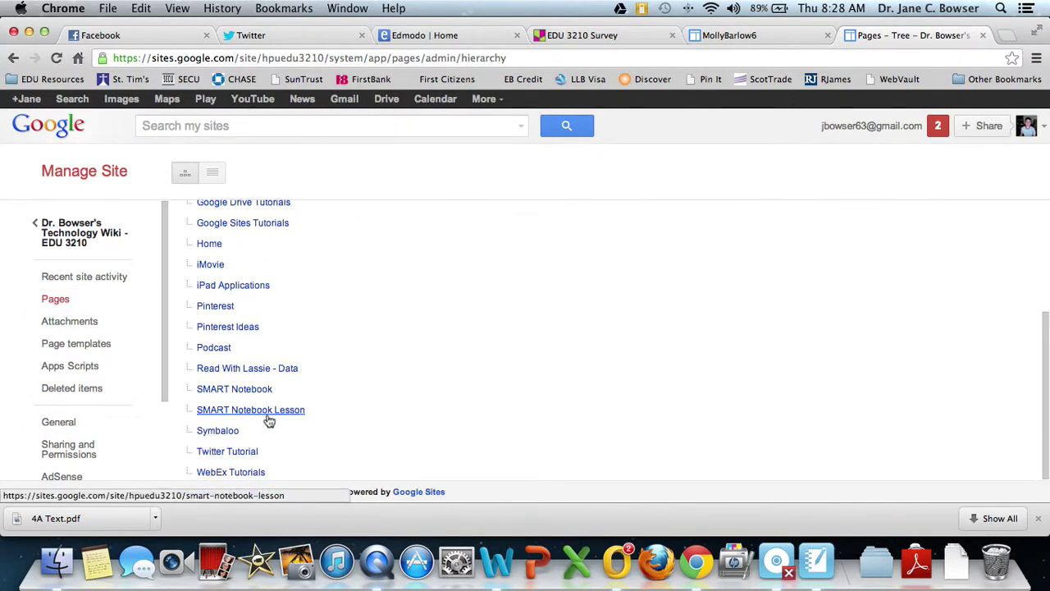
{"action": "left_click", "coordinate": [267, 420]}
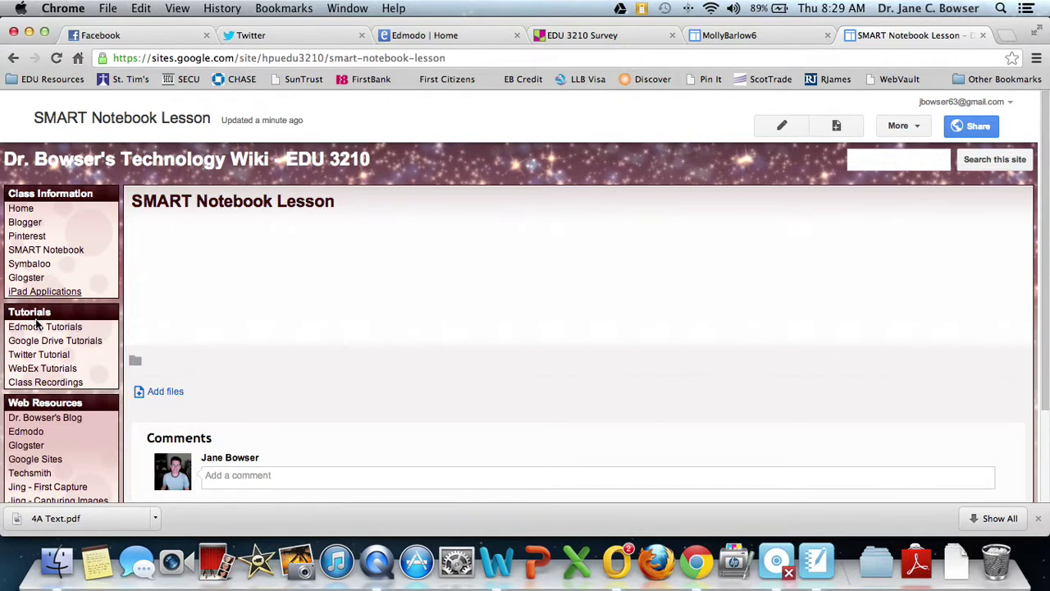
- Check which sidebar sections the SMART Notebook Lesson page can be shown in, and close its settings
{"action": "left_click", "coordinate": [901, 126]}
{"action": "left_click", "coordinate": [755, 168]}
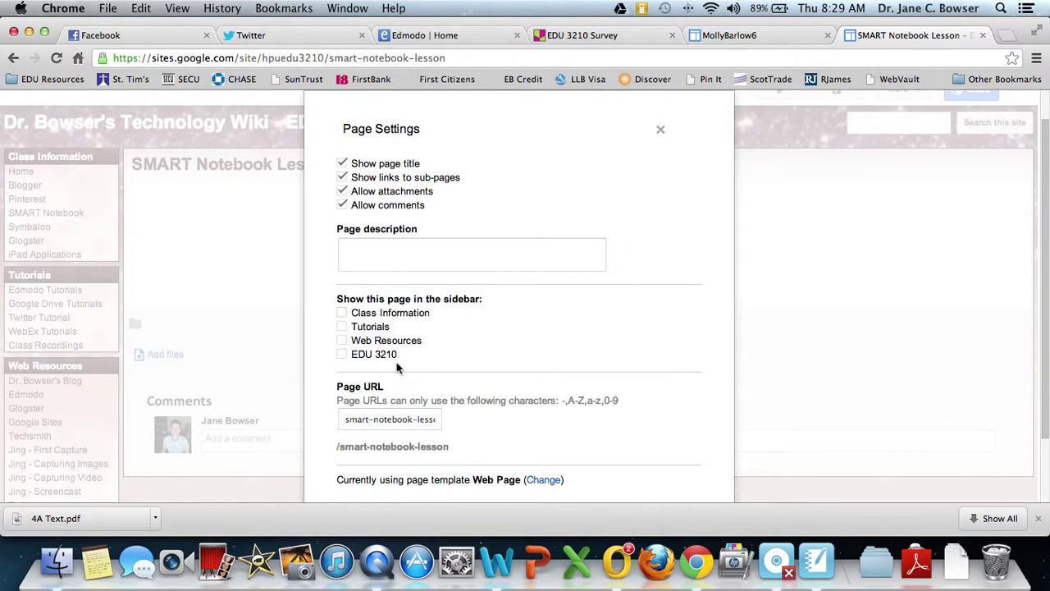
{"action": "left_click", "coordinate": [660, 131]}
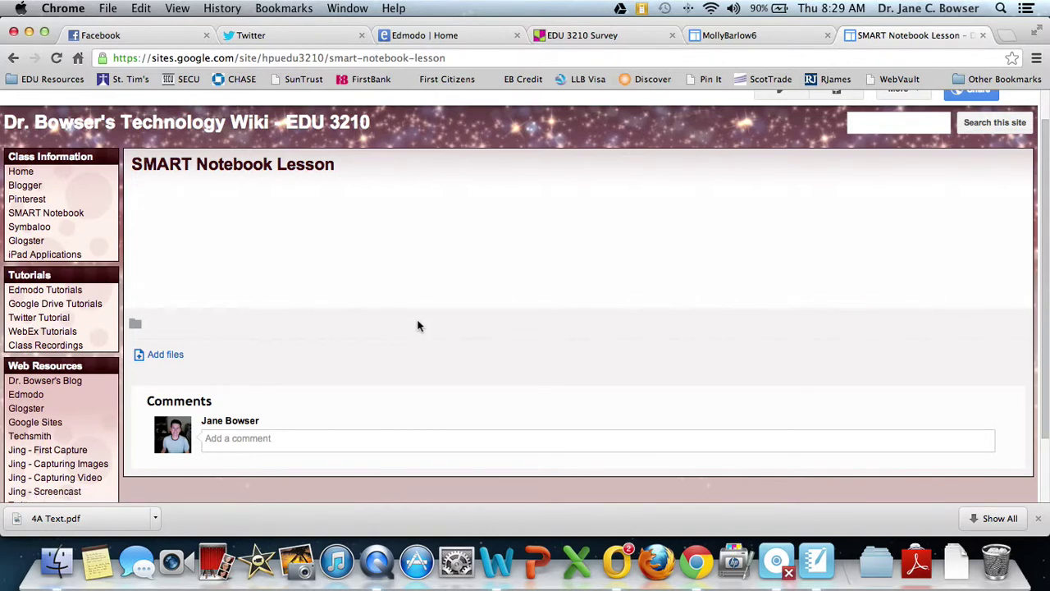
{"action": "scroll", "coordinate": [705, 283], "scroll_direction": "up", "scroll_amount": 2}
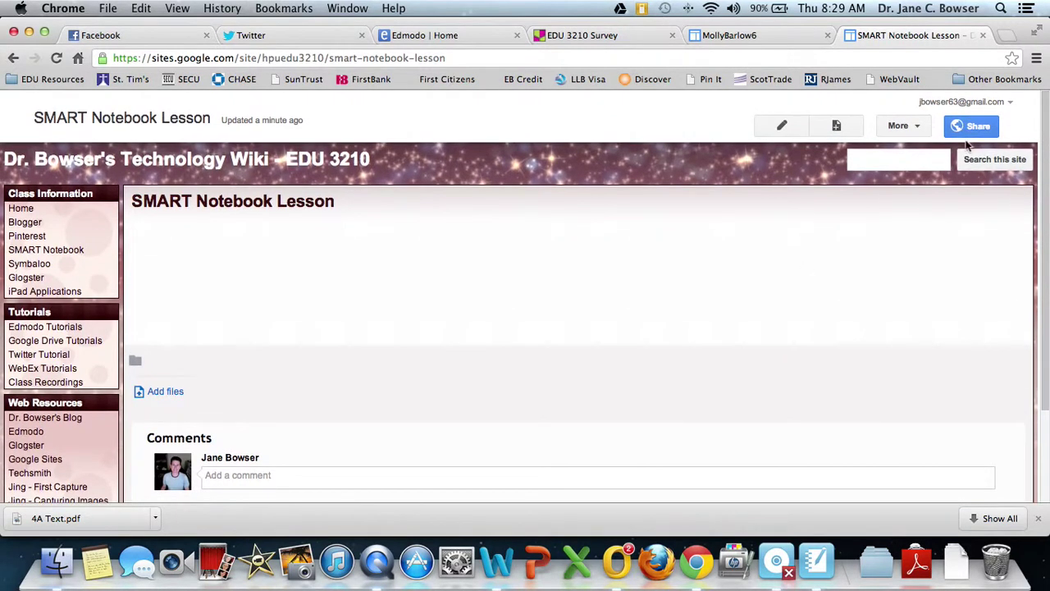
- Edit the site layout and add a new Navigation element to the sidebar
{"action": "left_click", "coordinate": [901, 127]}
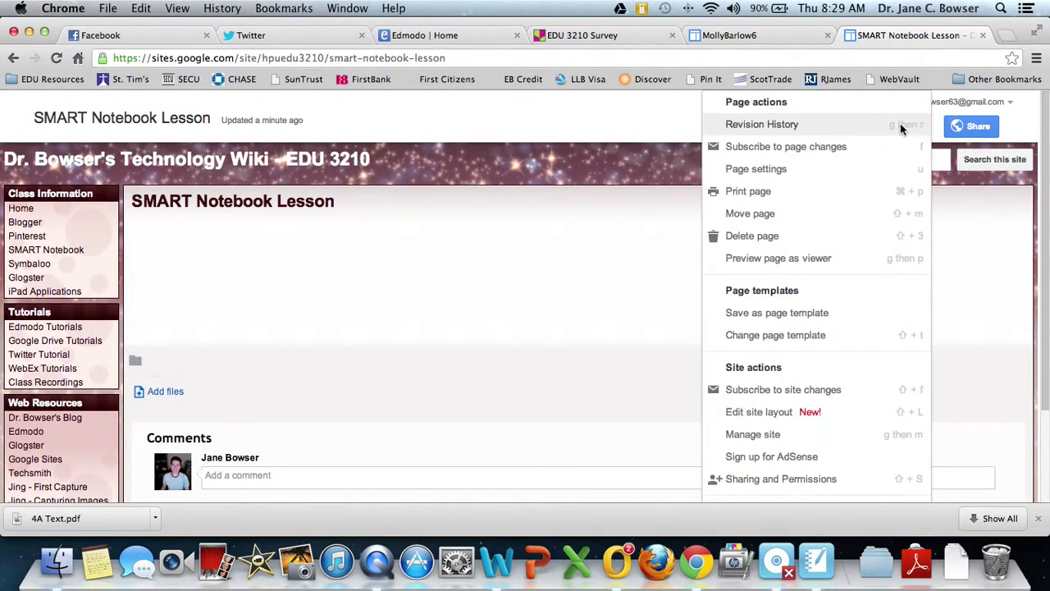
{"action": "left_click", "coordinate": [772, 416]}
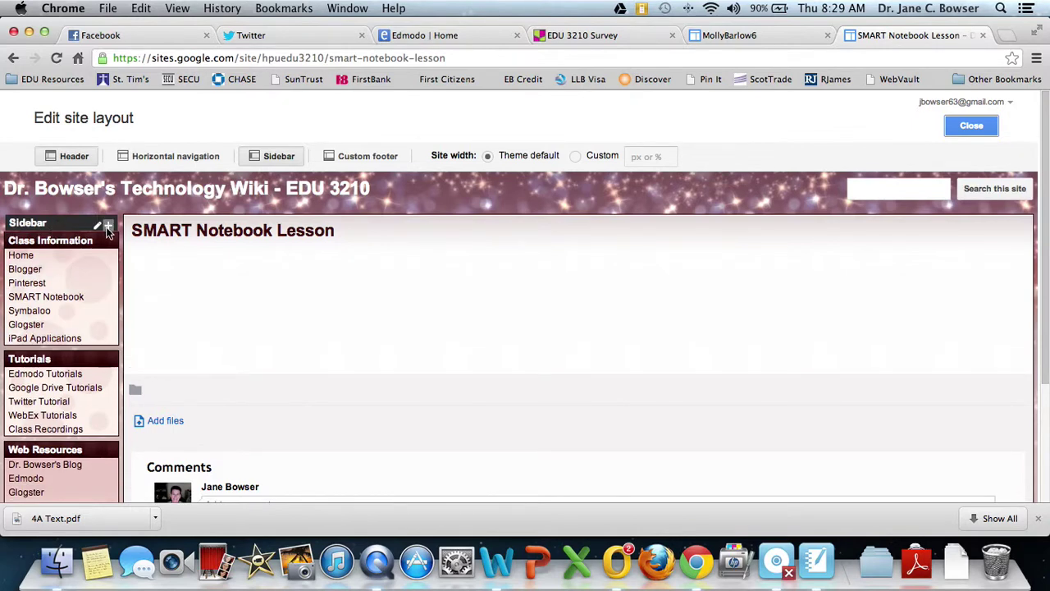
{"action": "left_click", "coordinate": [108, 226]}
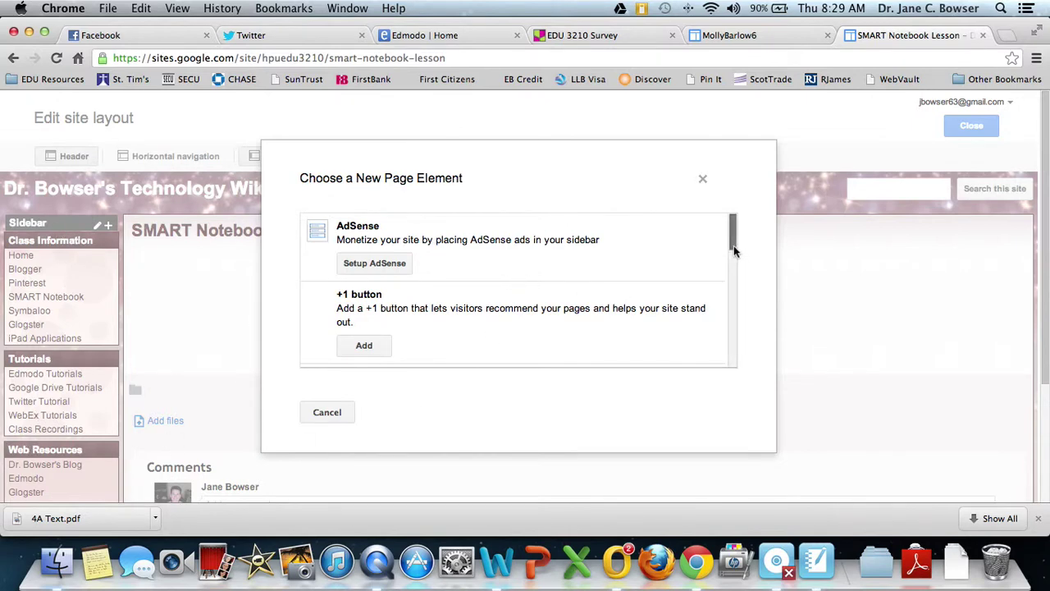
{"action": "left_click_drag", "start_coordinate": [733, 245], "coordinate": [732, 271]}
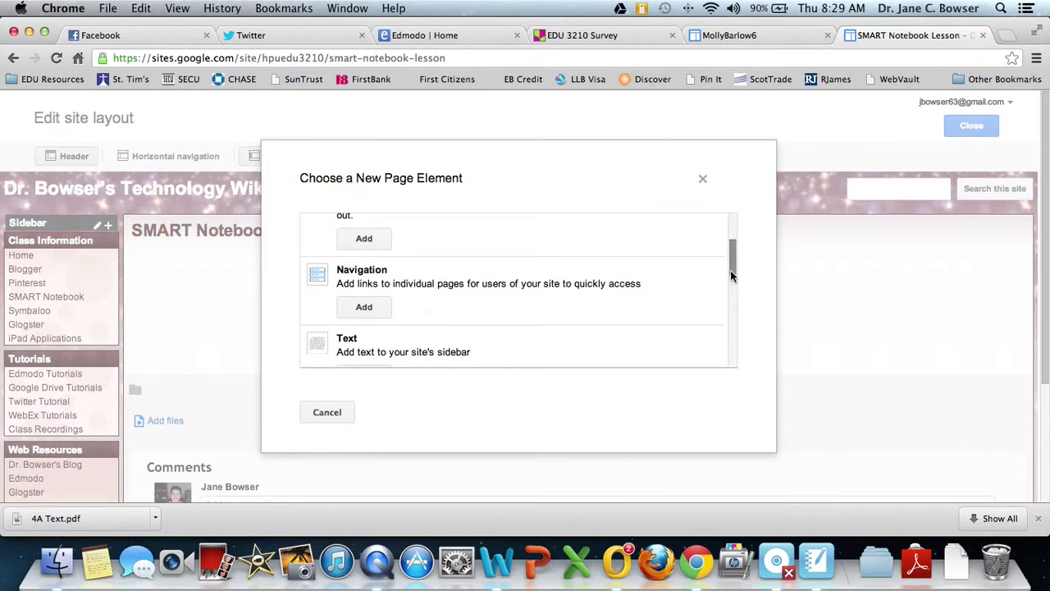
{"action": "left_click_drag", "start_coordinate": [731, 274], "coordinate": [729, 294]}
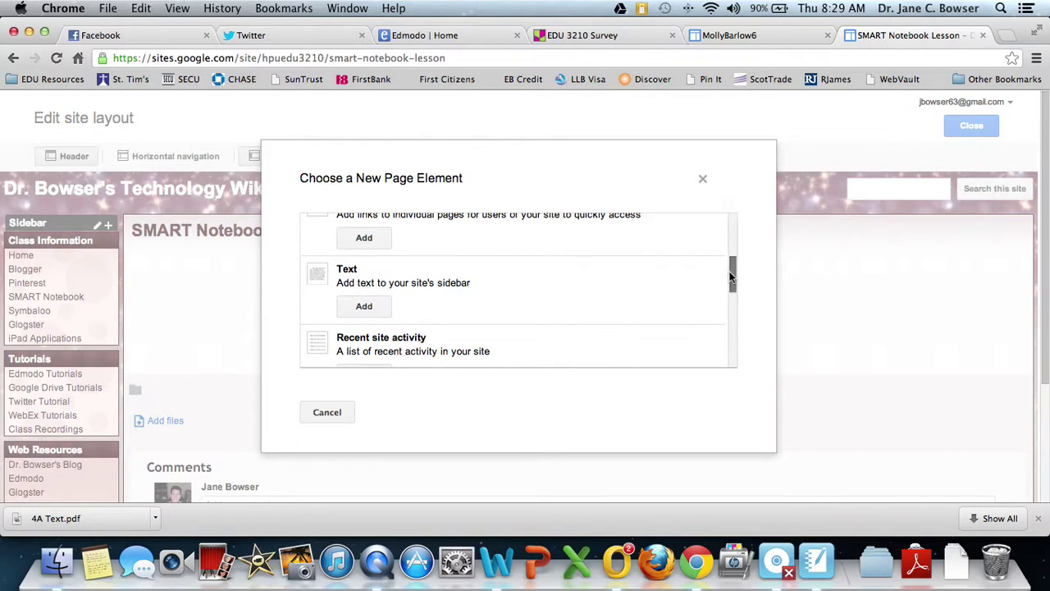
{"action": "left_click_drag", "start_coordinate": [729, 275], "coordinate": [730, 327]}
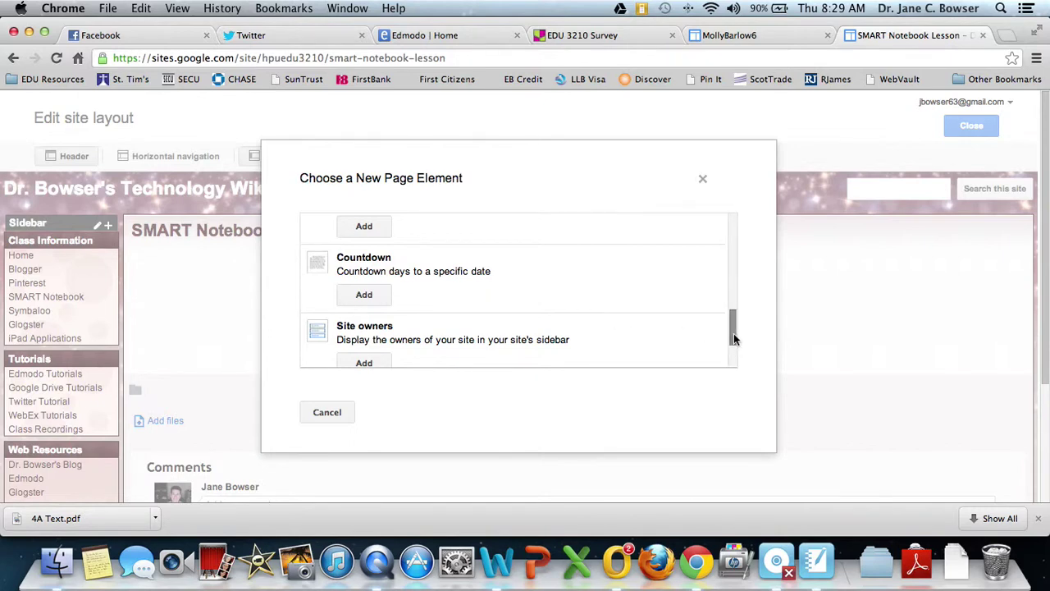
{"action": "left_click_drag", "start_coordinate": [734, 333], "coordinate": [740, 271]}
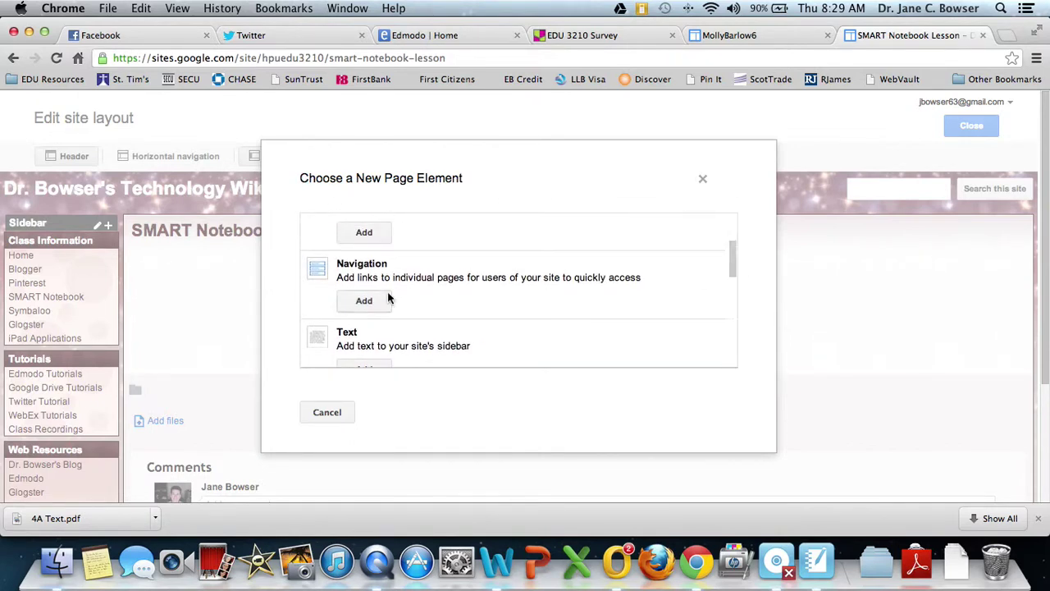
{"action": "left_click", "coordinate": [364, 302]}
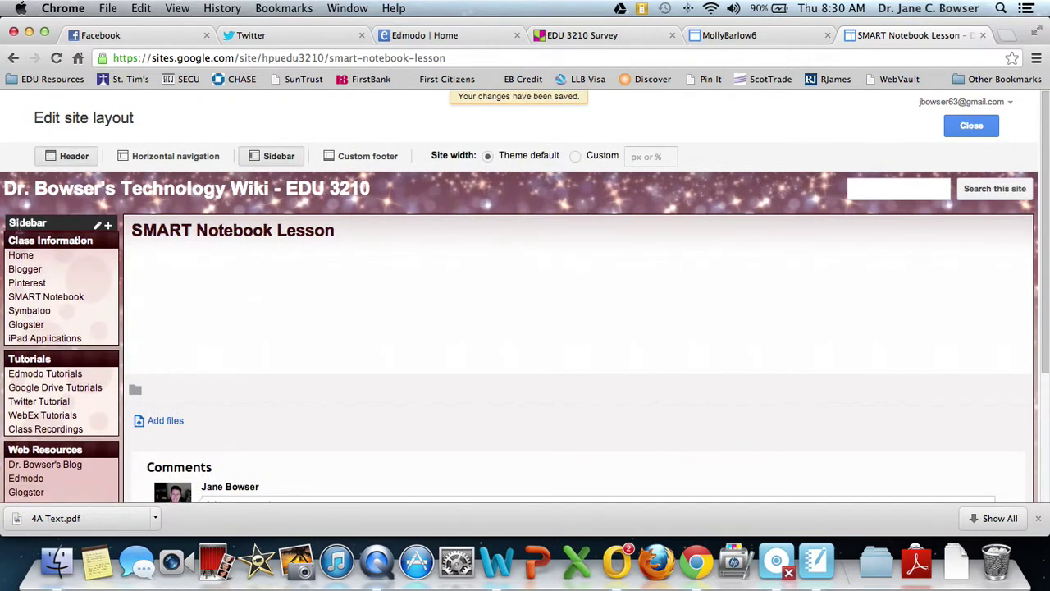
- Open the new Navigation section's settings in the sidebar and enter EDU 4540 as its title
{"action": "scroll", "coordinate": [85, 278], "scroll_direction": "down", "scroll_amount": 3}
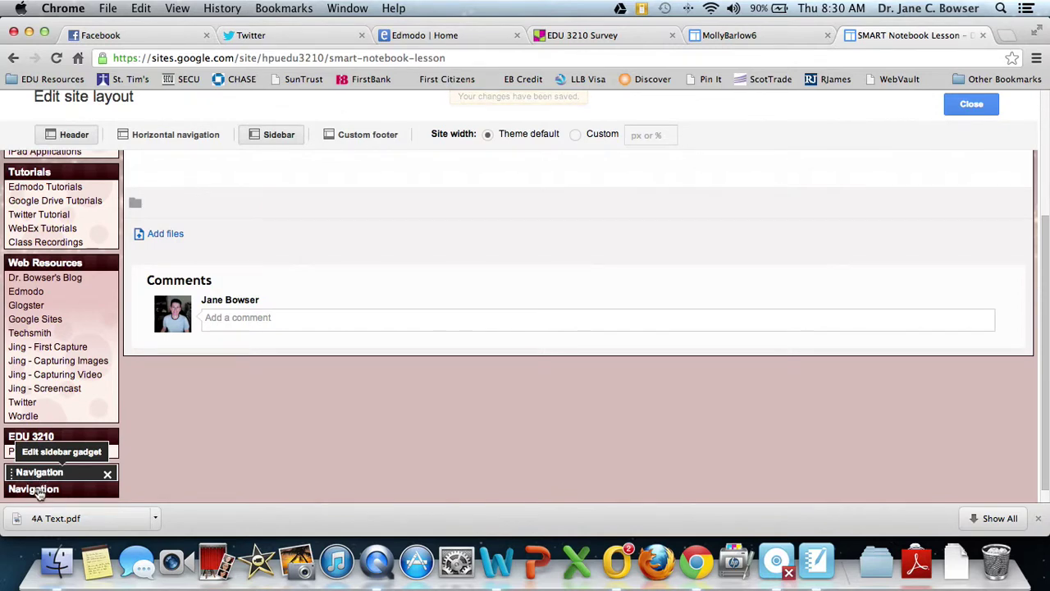
{"action": "left_click", "coordinate": [36, 491]}
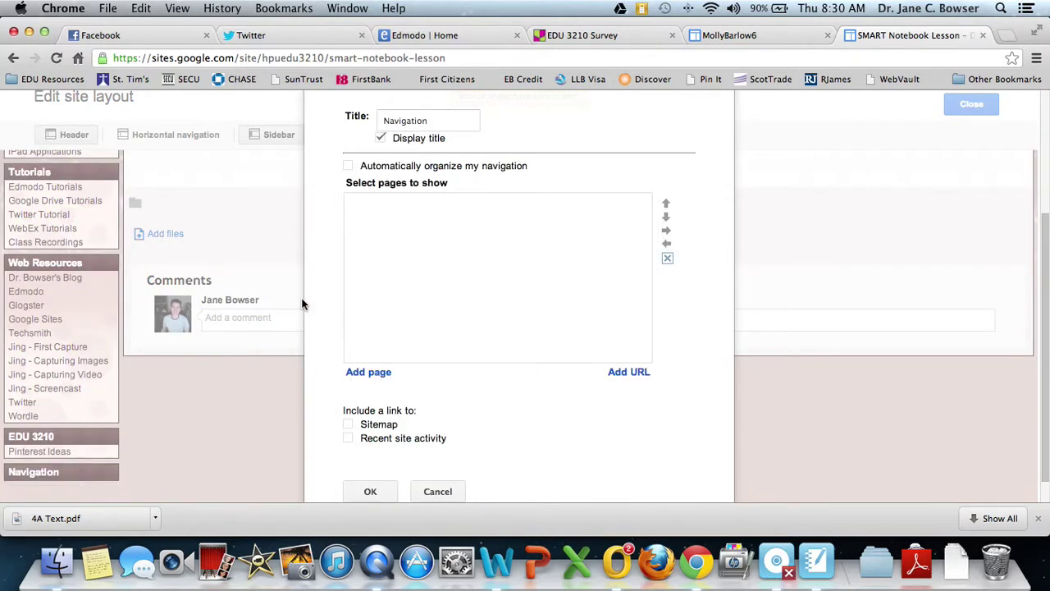
{"action": "left_click_drag", "start_coordinate": [435, 69], "coordinate": [672, 56]}
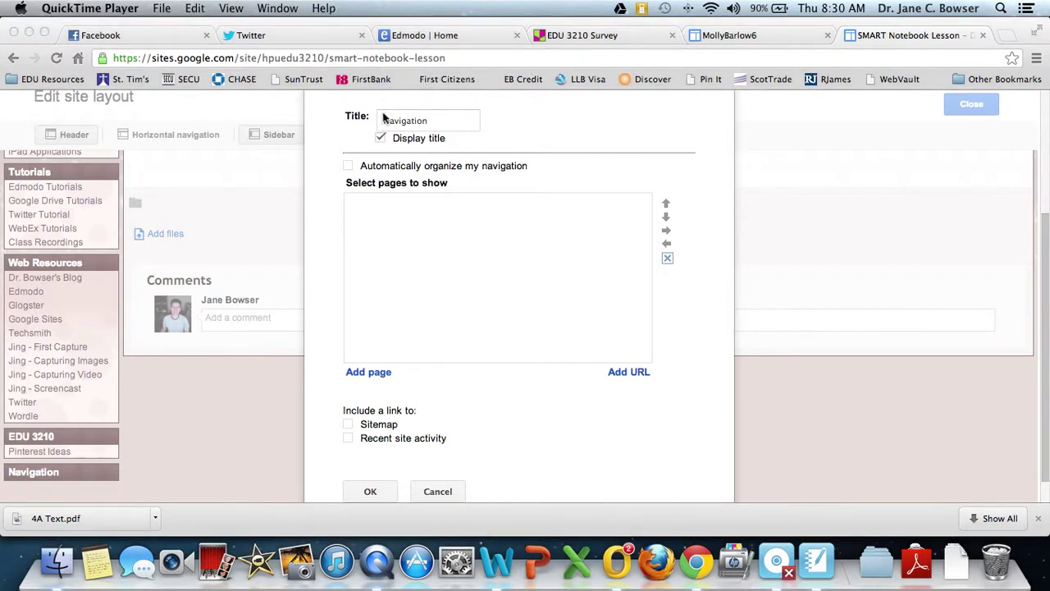
{"action": "left_click", "coordinate": [436, 120]}
{"action": "left_click_drag", "start_coordinate": [435, 121], "coordinate": [366, 120]}
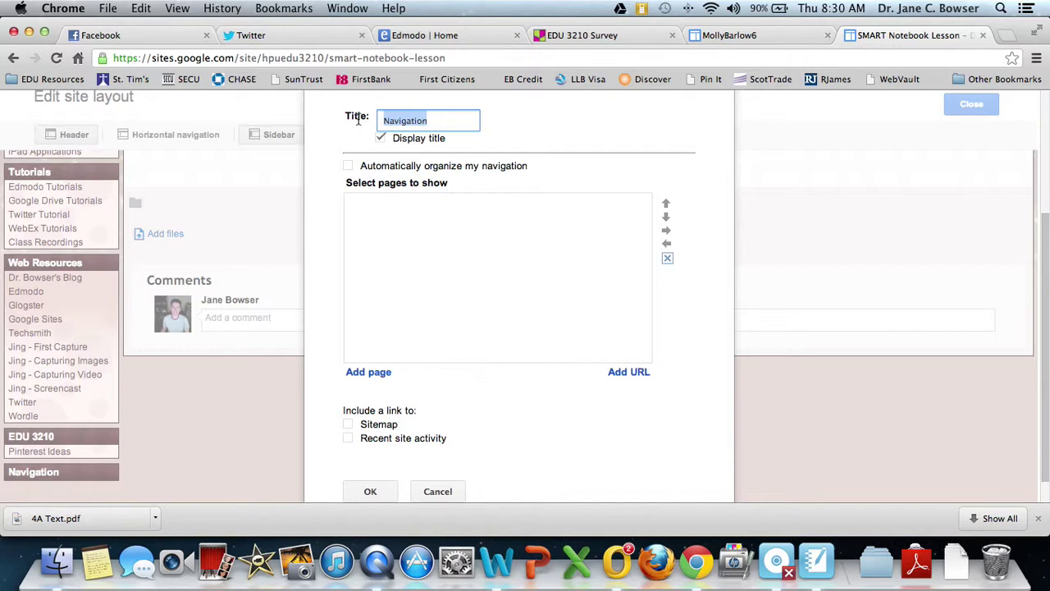
{"action": "type", "text": "ED"}
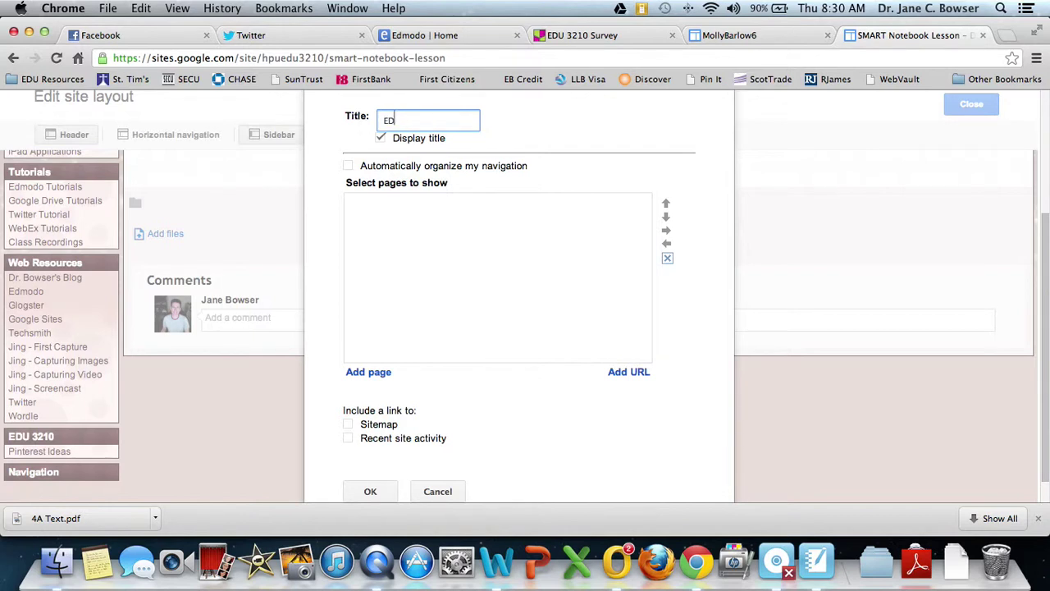
{"action": "type", "text": "U 42"}
{"action": "key", "text": "BackSpace"}
{"action": "type", "text": "540"}
- Replace the navigation section's title with "Diveristy Project"
{"action": "key", "text": "BackSpace"}
{"action": "key", "text": "BackSpace"}
{"action": "key", "text": "BackSpace"}
{"action": "key", "text": "BackSpace"}
{"action": "key", "text": "BackSpace"}
{"action": "key", "text": "BackSpace"}
{"action": "key", "text": "BackSpace"}
{"action": "key", "text": "BackSpace"}
{"action": "type", "text": "Diveristy Project"}
{"action": "scroll", "coordinate": [431, 129], "scroll_direction": "down", "scroll_amount": 1}
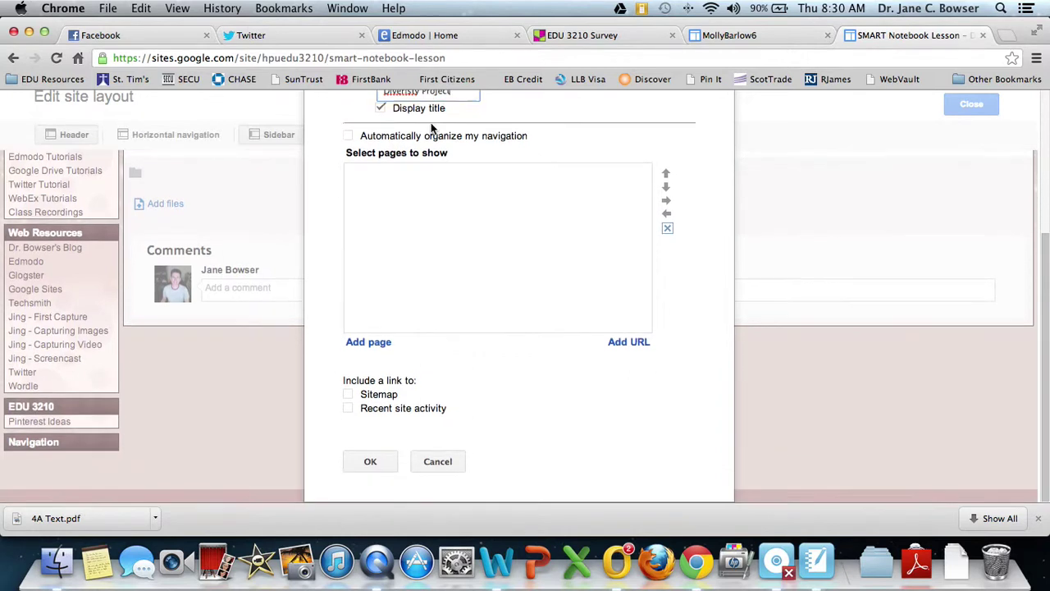
{"action": "scroll", "coordinate": [428, 138], "scroll_direction": "up", "scroll_amount": 1}
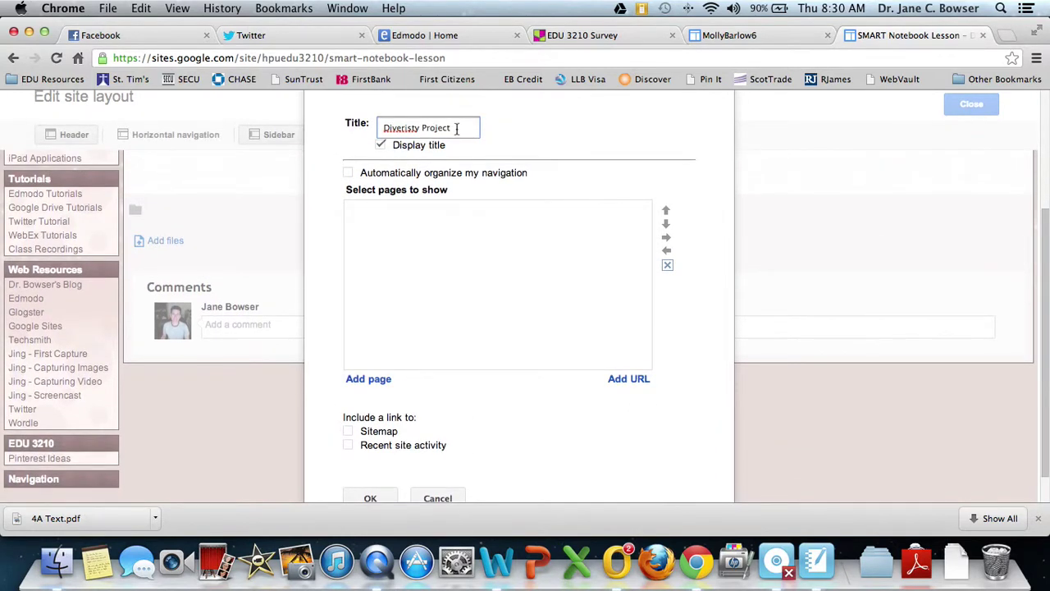
- Change the navigation section's title to EDU 3110
{"action": "left_click_drag", "start_coordinate": [456, 129], "coordinate": [369, 130]}
{"action": "key", "text": "BackSpace"}
{"action": "type", "text": "EDU 3110"}
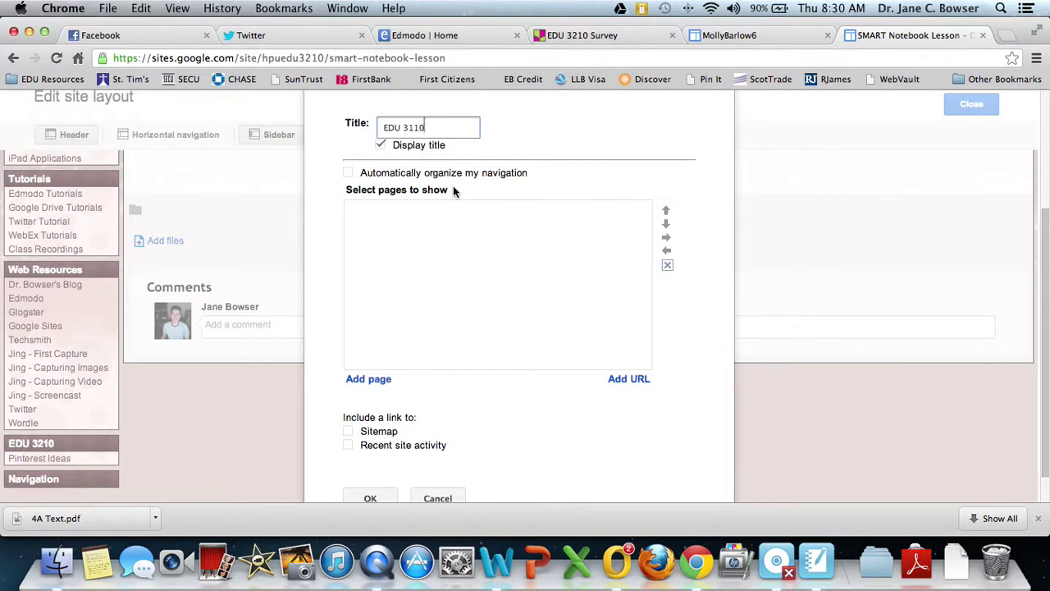
- Add the SMART Notebook Lesson page to the EDU 3110 navigation section and save its settings
{"action": "scroll", "coordinate": [453, 190], "scroll_direction": "down", "scroll_amount": 2}
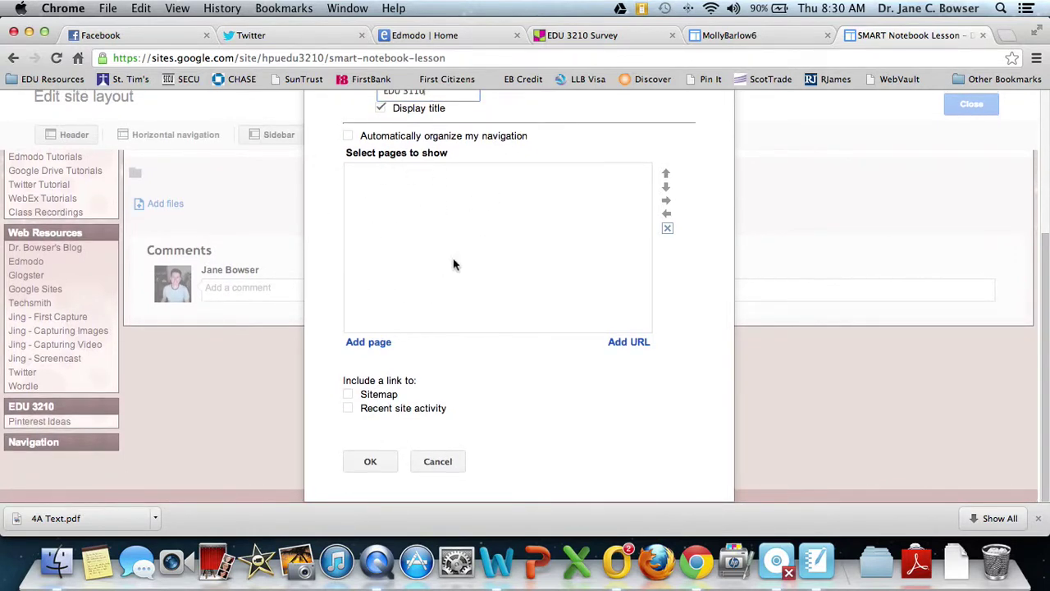
{"action": "scroll", "coordinate": [426, 256], "scroll_direction": "up", "scroll_amount": 1}
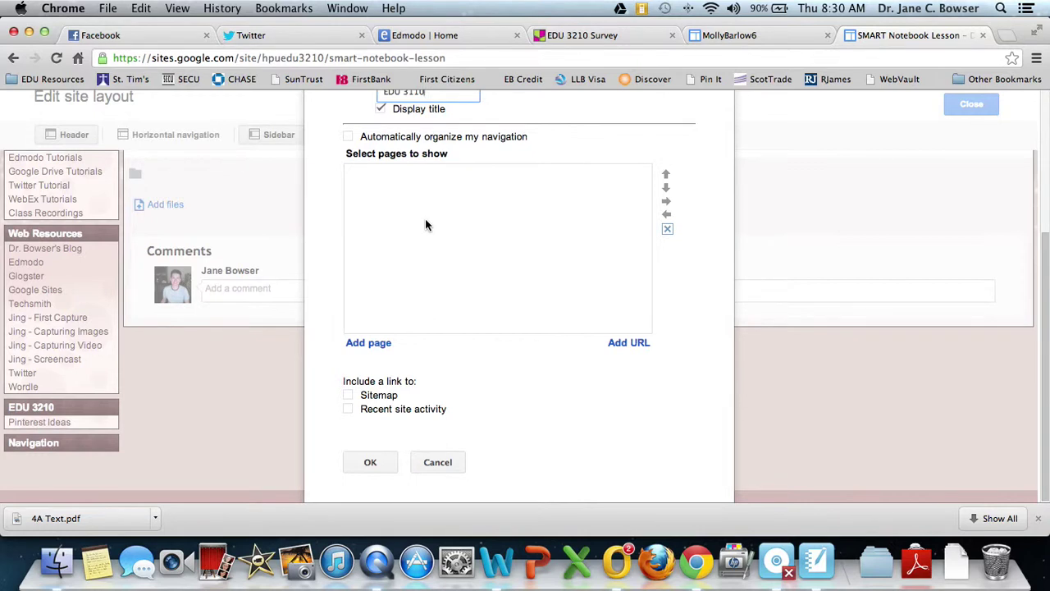
{"action": "left_click", "coordinate": [370, 345]}
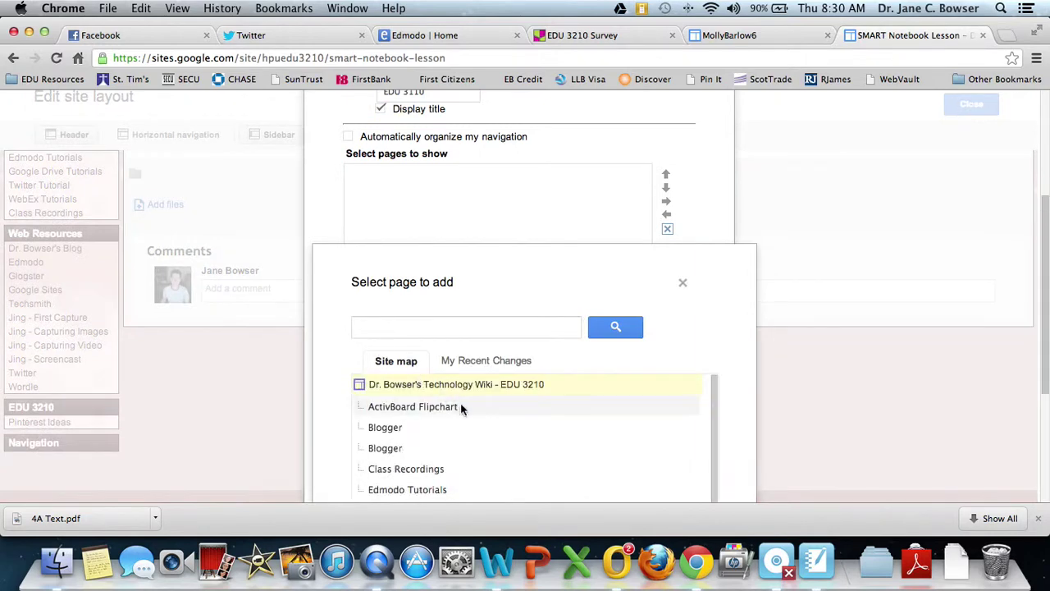
{"action": "scroll", "coordinate": [471, 427], "scroll_direction": "down", "scroll_amount": 8}
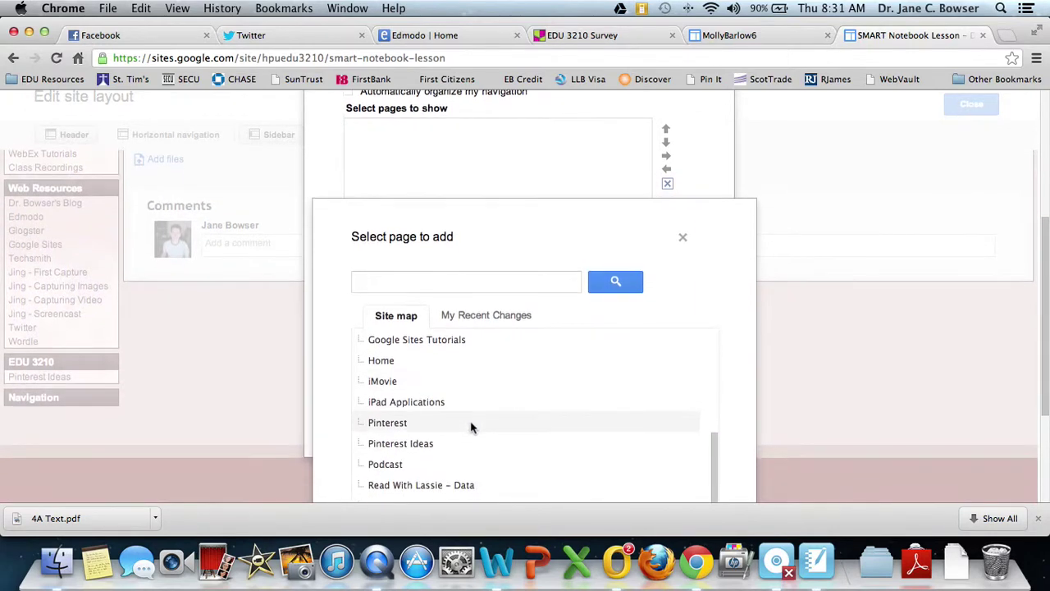
{"action": "scroll", "coordinate": [471, 427], "scroll_direction": "down", "scroll_amount": 3}
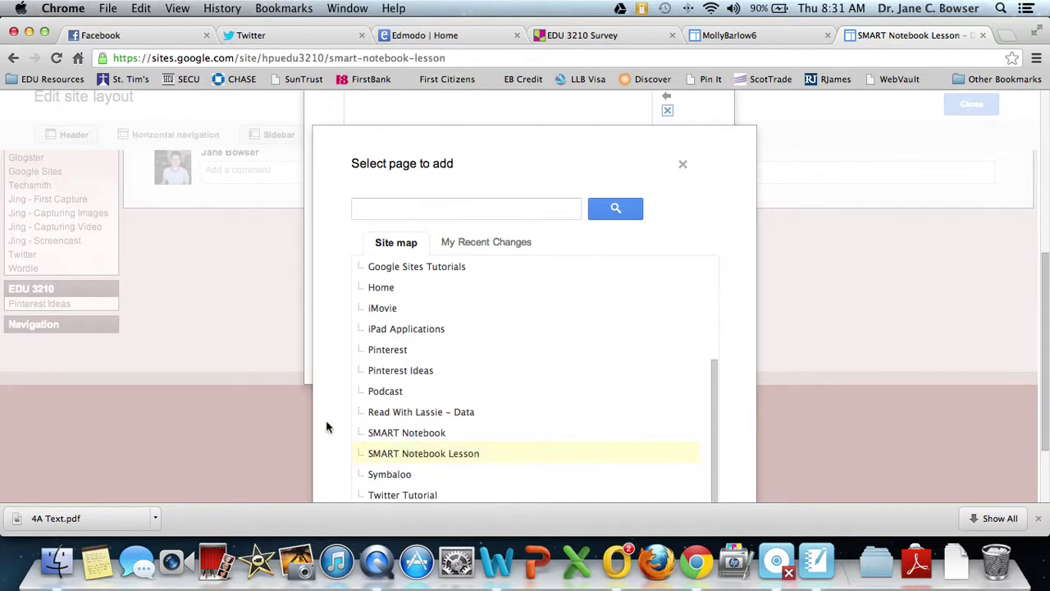
{"action": "scroll", "coordinate": [326, 426], "scroll_direction": "down", "scroll_amount": 4}
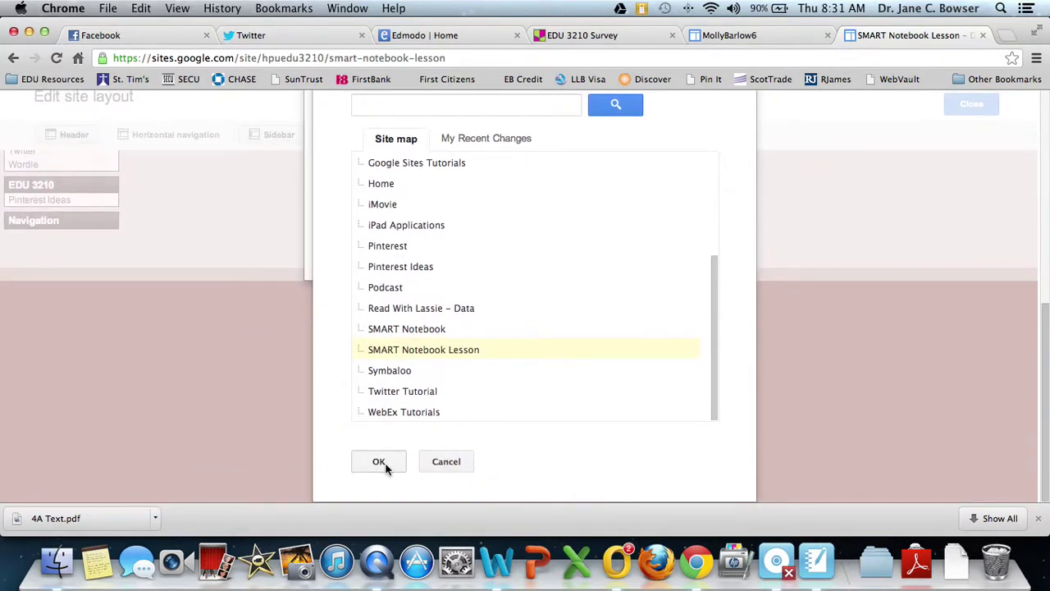
{"action": "left_click", "coordinate": [383, 460]}
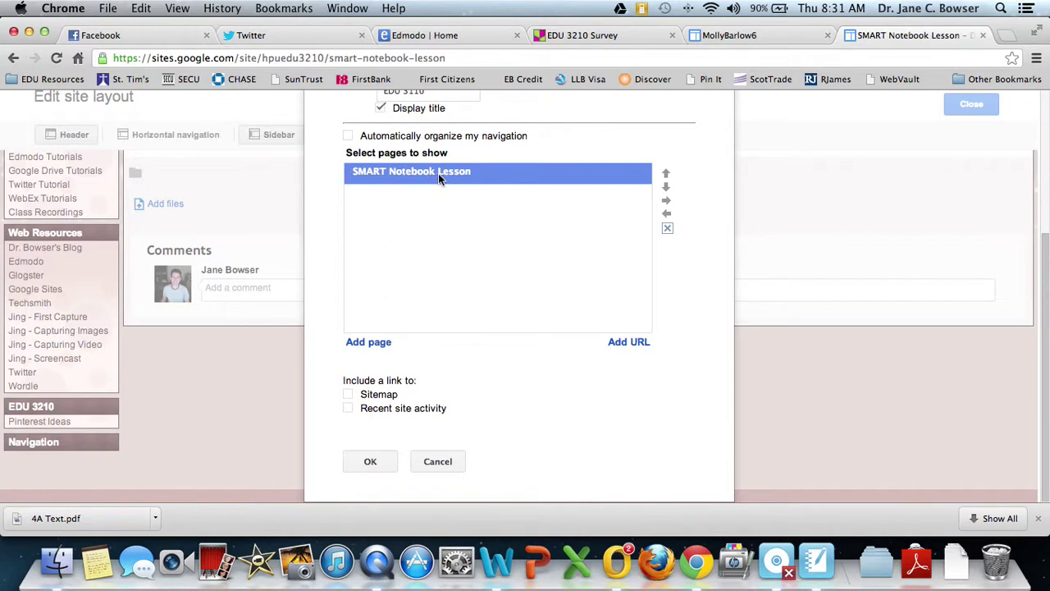
{"action": "left_click", "coordinate": [374, 465]}
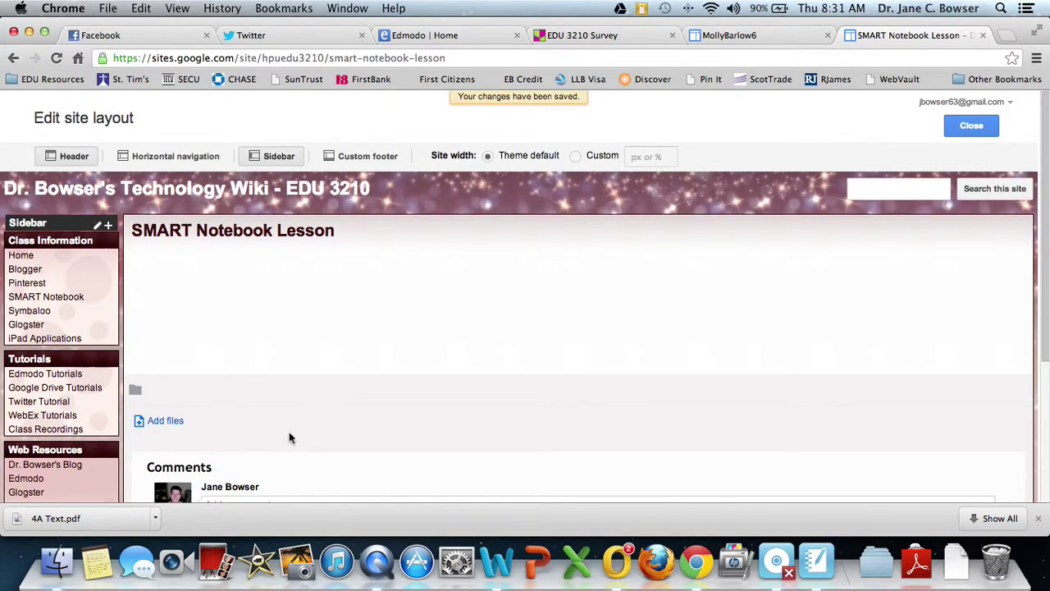
- Move the EDU 3110 sidebar section above Web Resources and back down between Web Resources and EDU 3210
{"action": "scroll", "coordinate": [80, 417], "scroll_direction": "down", "scroll_amount": 5}
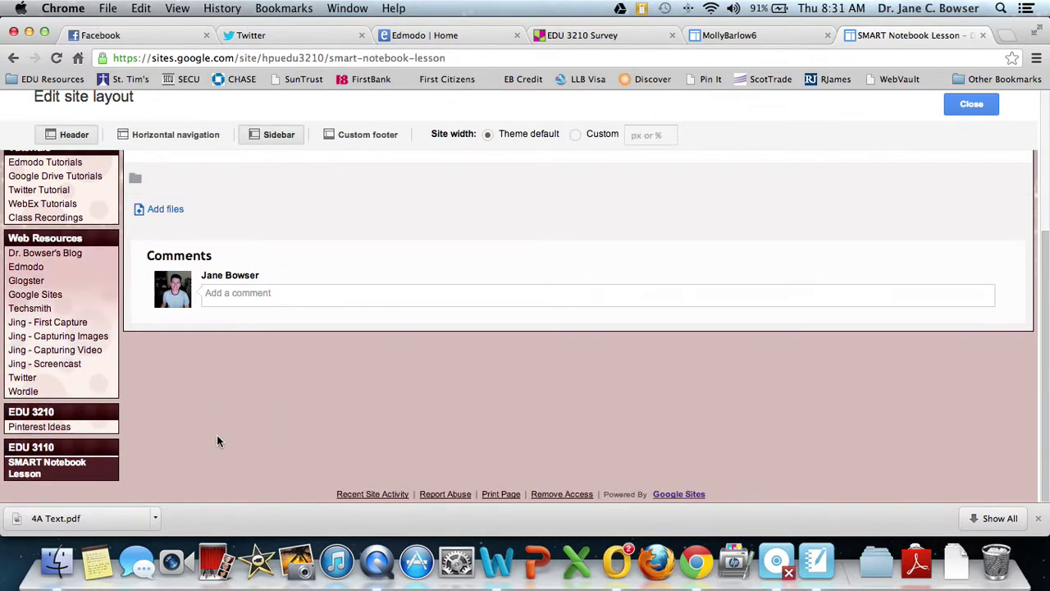
{"action": "left_click_drag", "start_coordinate": [42, 465], "coordinate": [41, 403]}
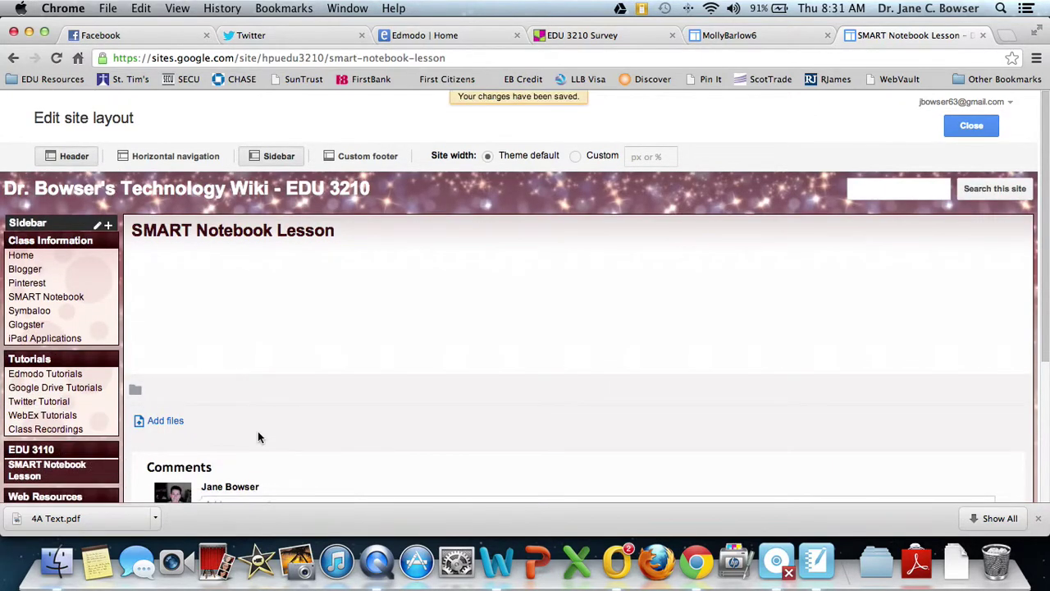
{"action": "scroll", "coordinate": [258, 437], "scroll_direction": "down", "scroll_amount": 5}
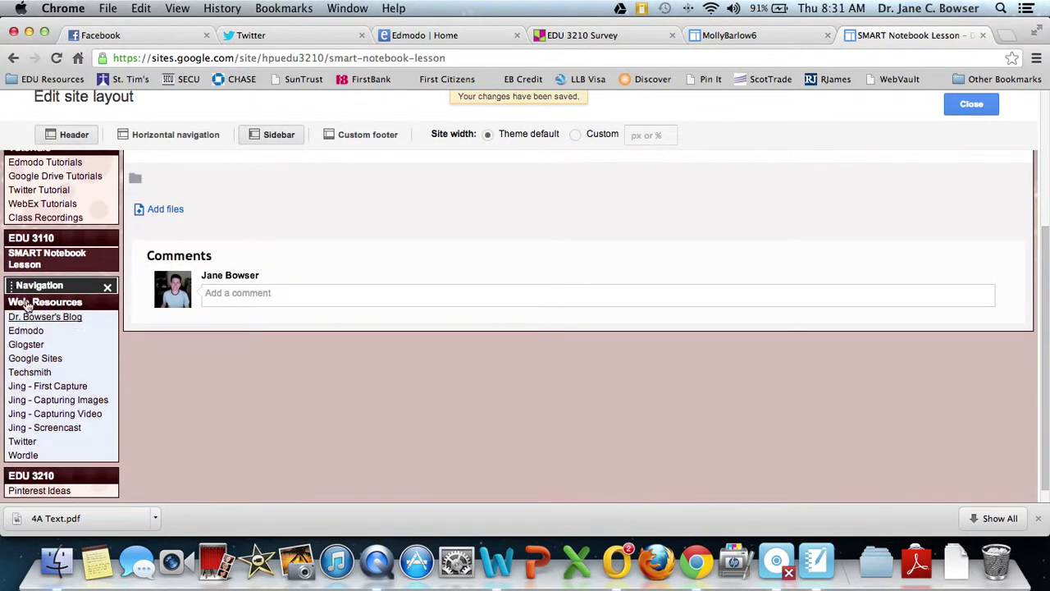
{"action": "left_click_drag", "start_coordinate": [42, 245], "coordinate": [46, 379]}
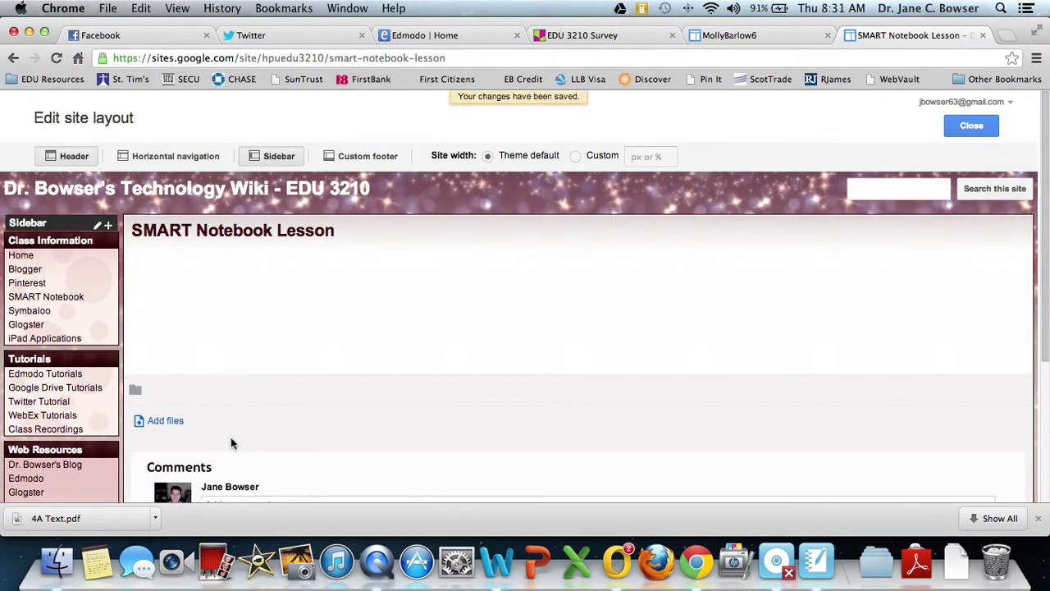
- Delete the EDU 3110 section from the sidebar and close the site layout editor
{"action": "scroll", "coordinate": [230, 443], "scroll_direction": "down", "scroll_amount": 5}
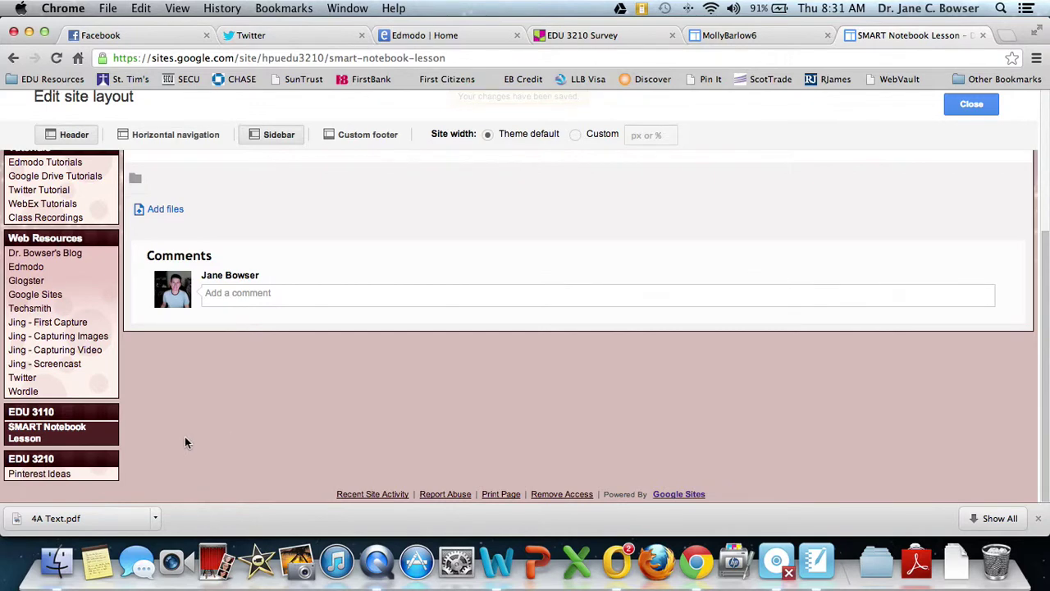
{"action": "mouse_move", "coordinate": [59, 421]}
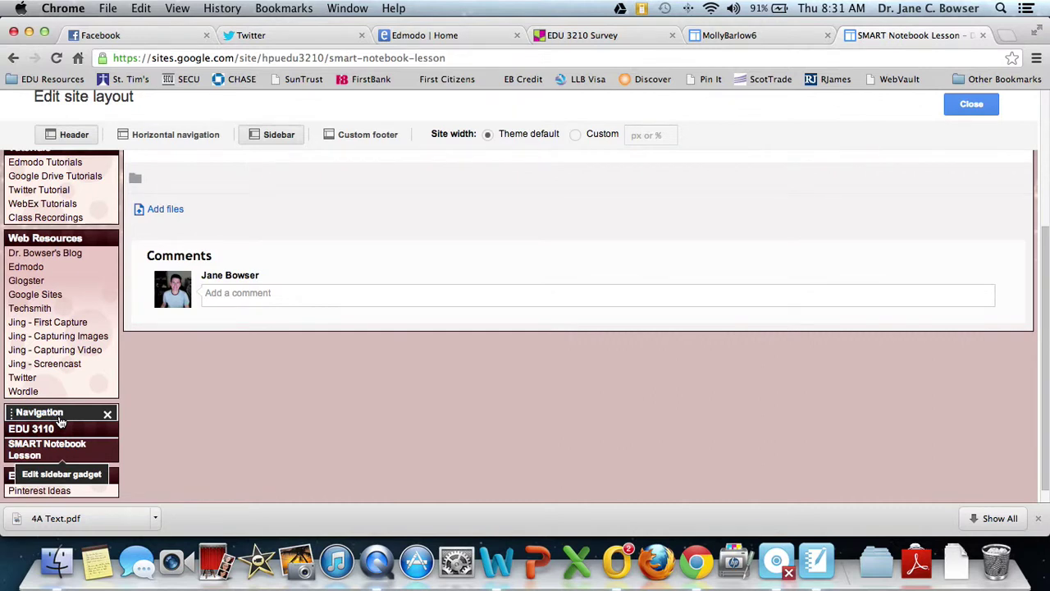
{"action": "mouse_move", "coordinate": [25, 418]}
{"action": "left_click", "coordinate": [107, 416]}
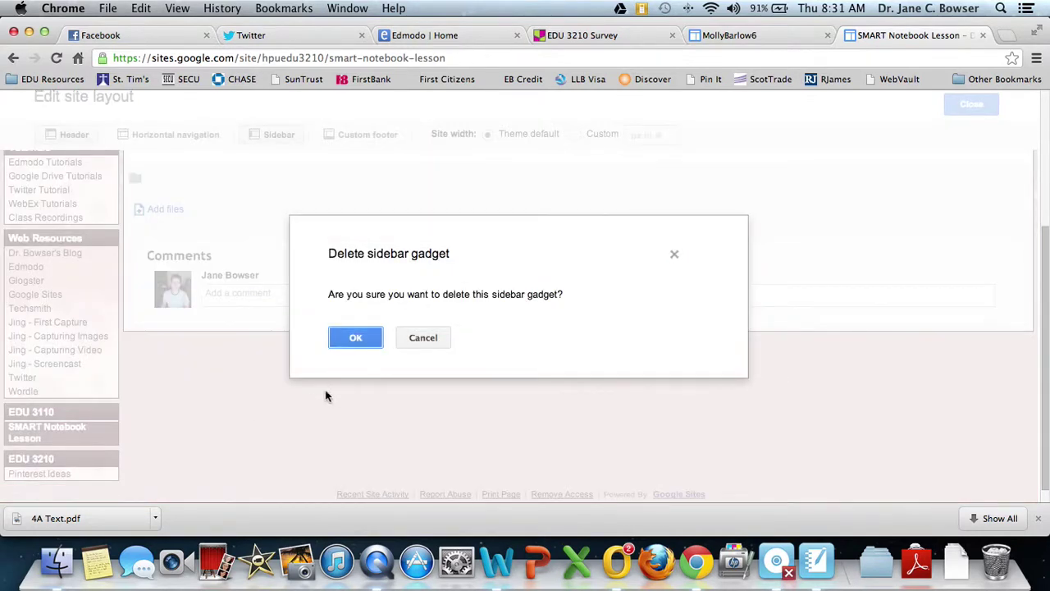
{"action": "left_click", "coordinate": [356, 338]}
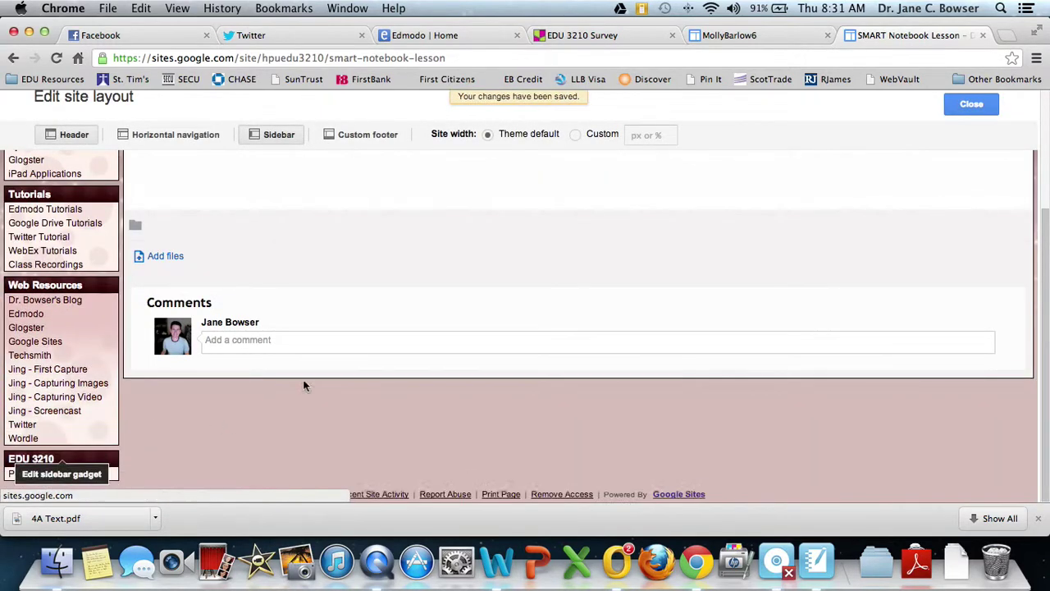
{"action": "scroll", "coordinate": [341, 421], "scroll_direction": "up", "scroll_amount": 5}
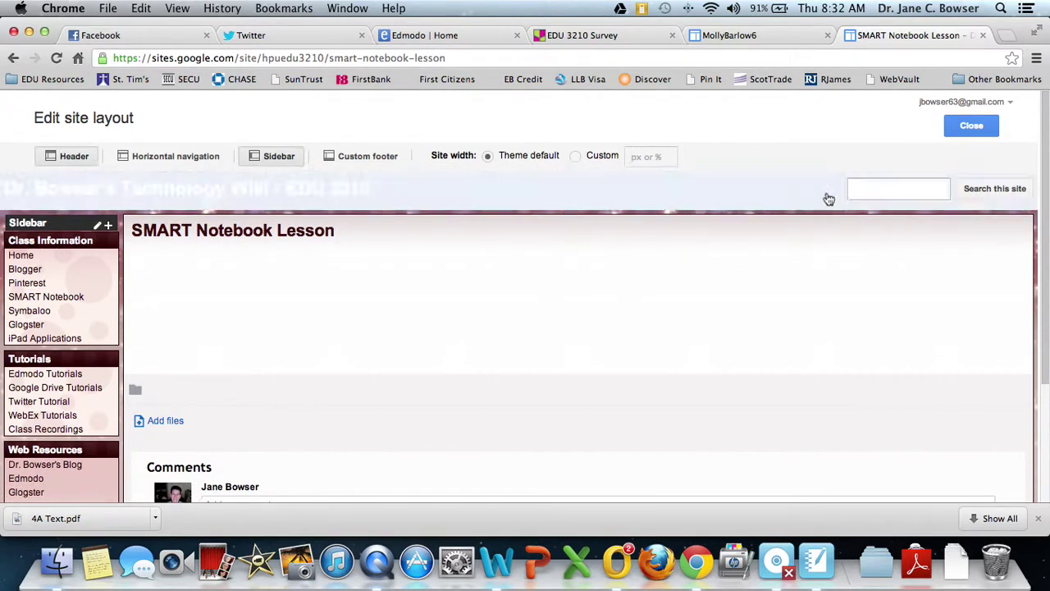
{"action": "left_click", "coordinate": [971, 126]}
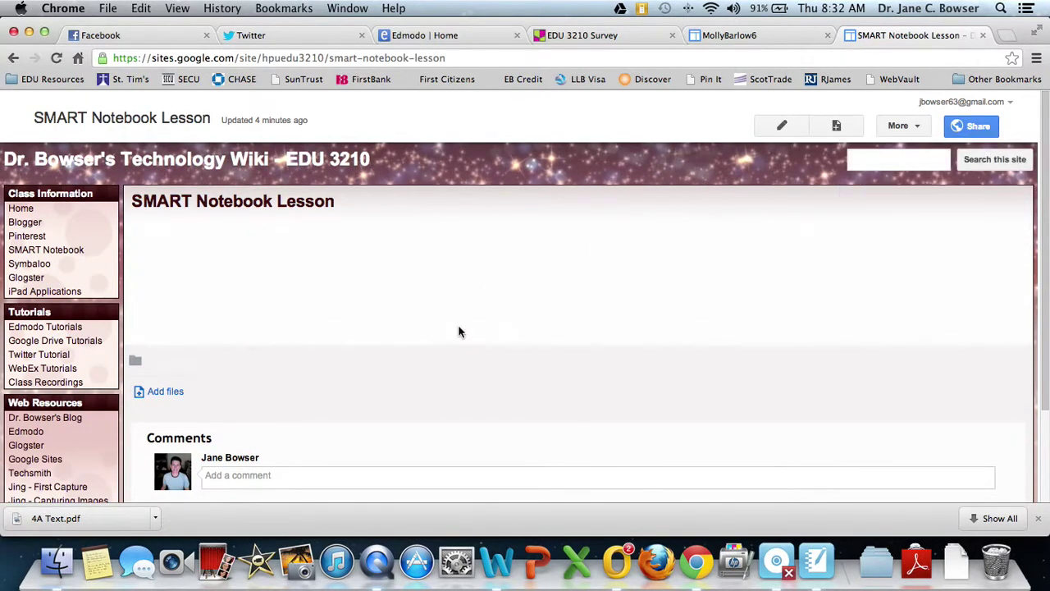